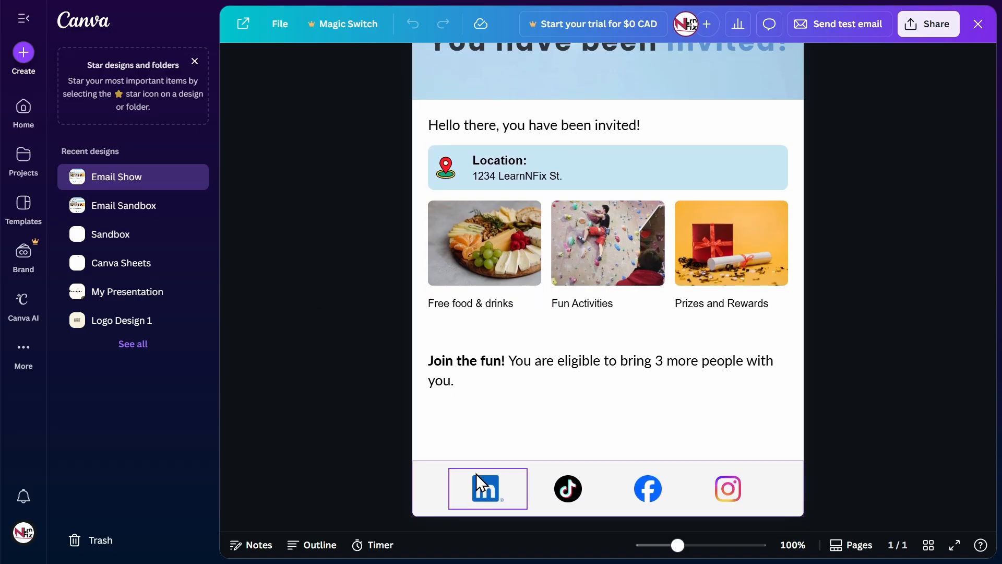
Look over the finished Email Show invitation, from the social media icons up to the header, and the available elements.
left_click(482, 488)
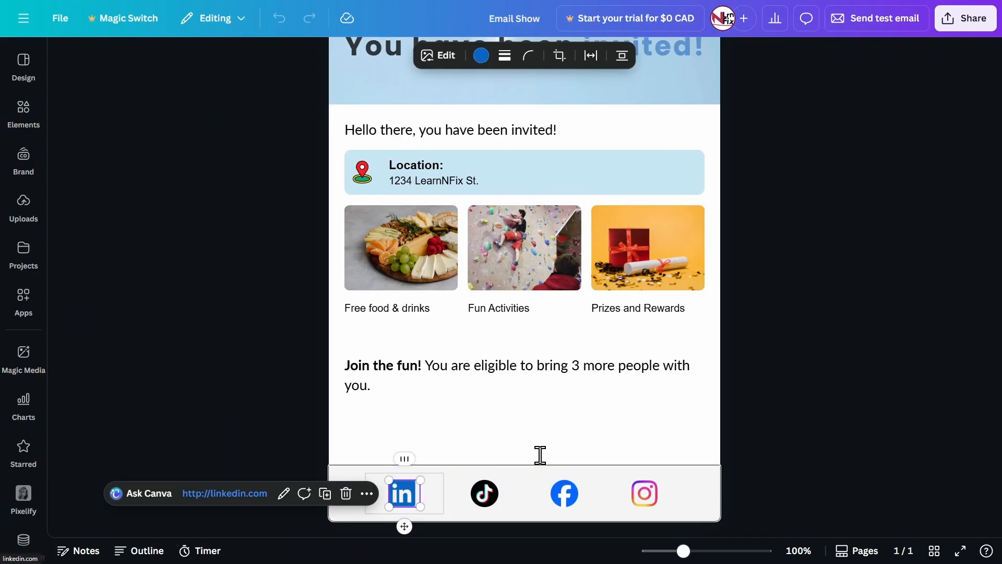
left_click(496, 429)
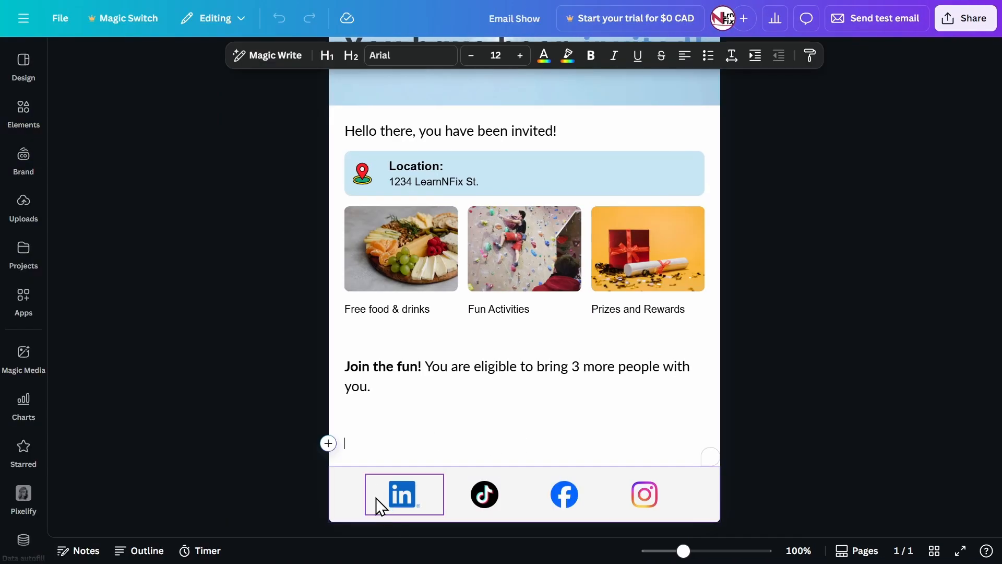
left_click(574, 500)
left_click(447, 372)
scroll(445, 384, "up", 2)
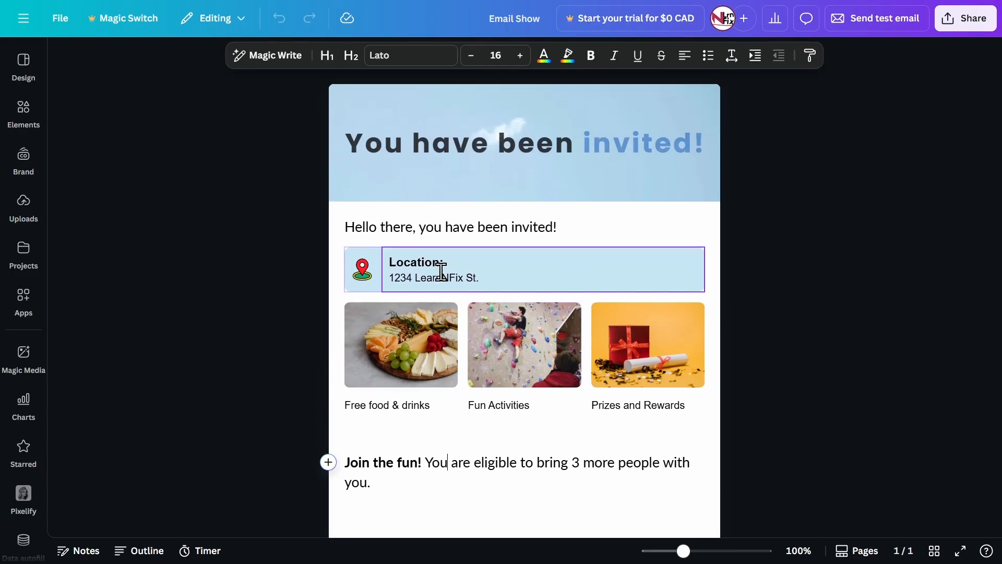
left_click(288, 231)
left_click(23, 108)
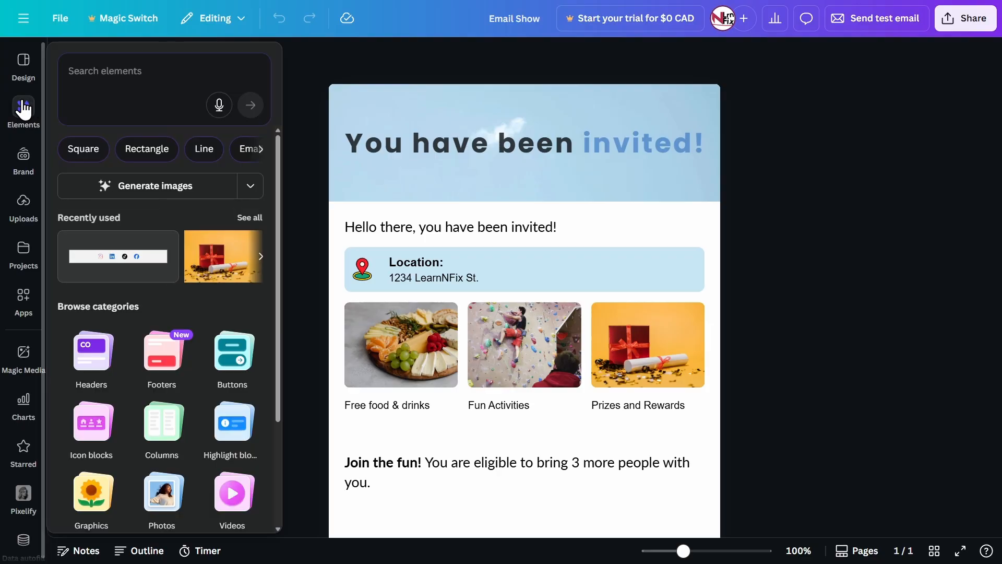
left_click(23, 109)
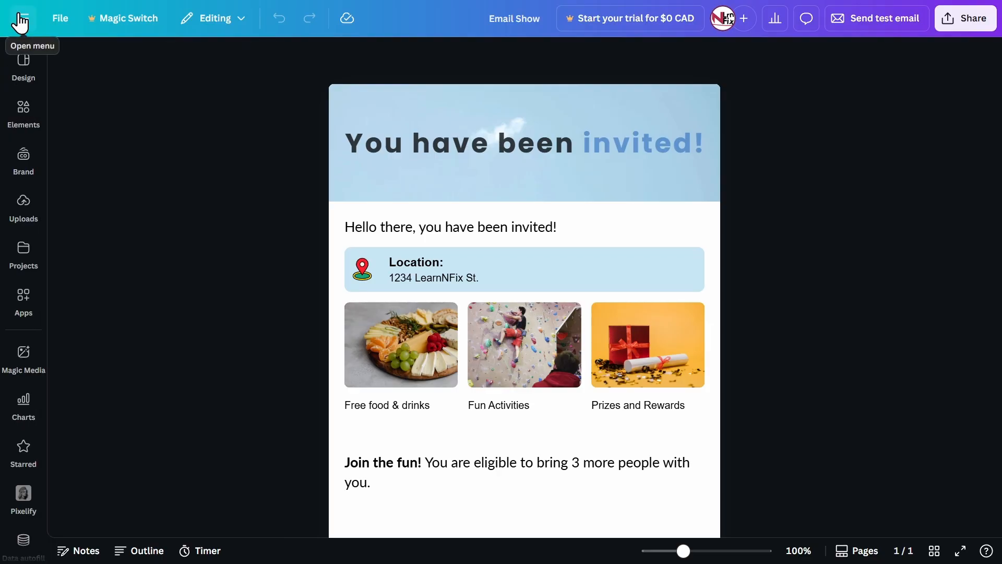
Return to the home page and create a new blank Email design, searching the design types for "email".
left_click(21, 22)
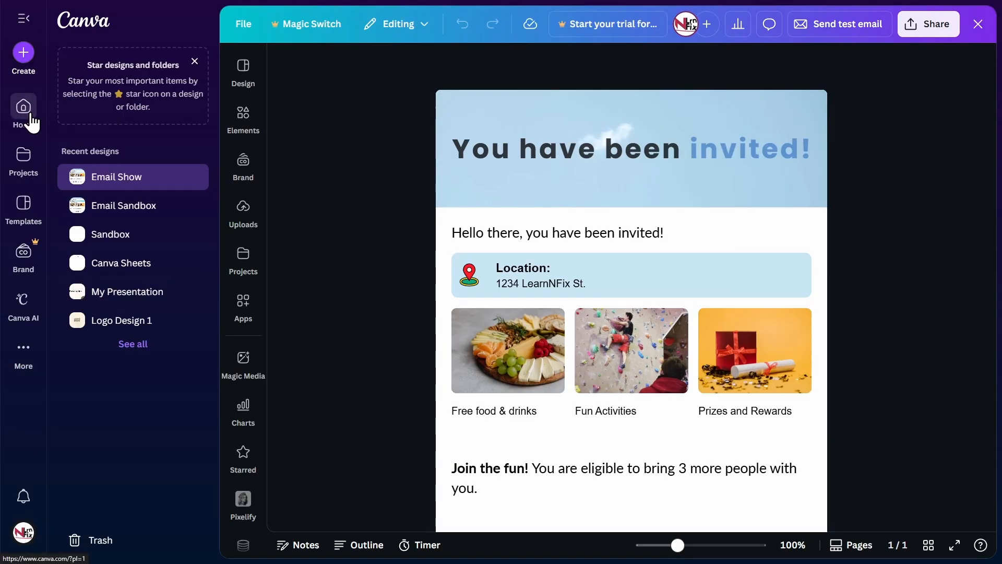
left_click(30, 117)
scroll(384, 245, "down", 1)
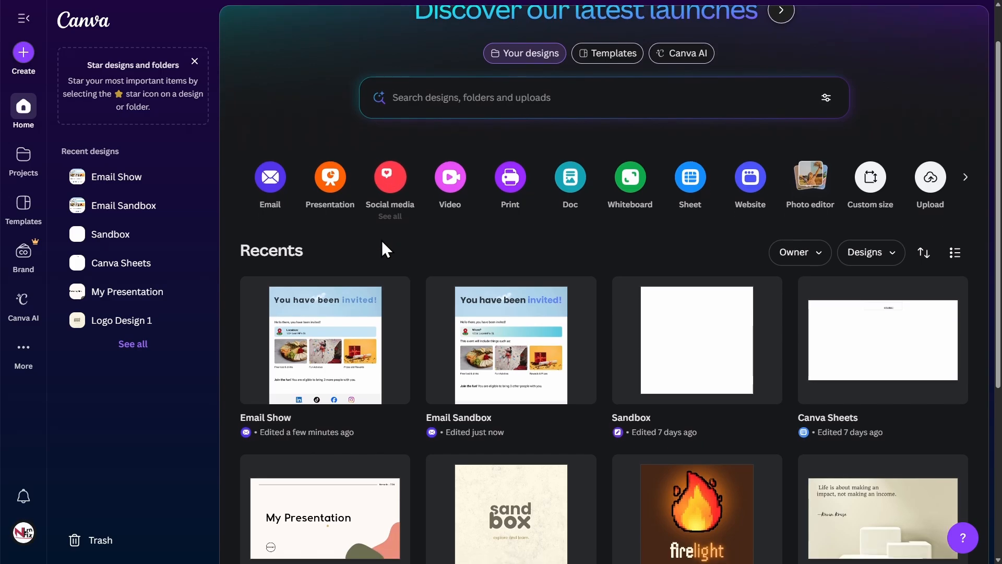
scroll(383, 245, "up", 1)
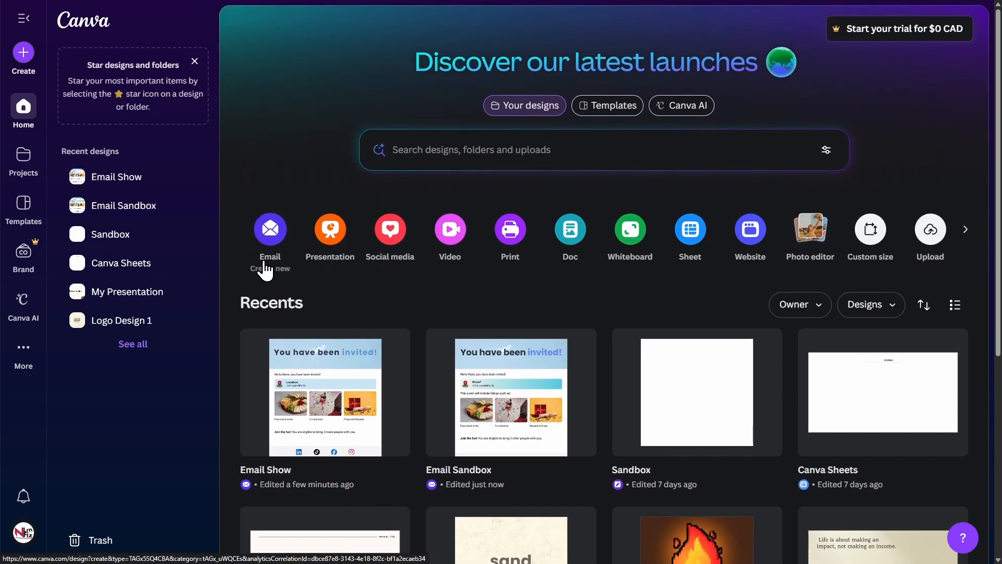
left_click(16, 61)
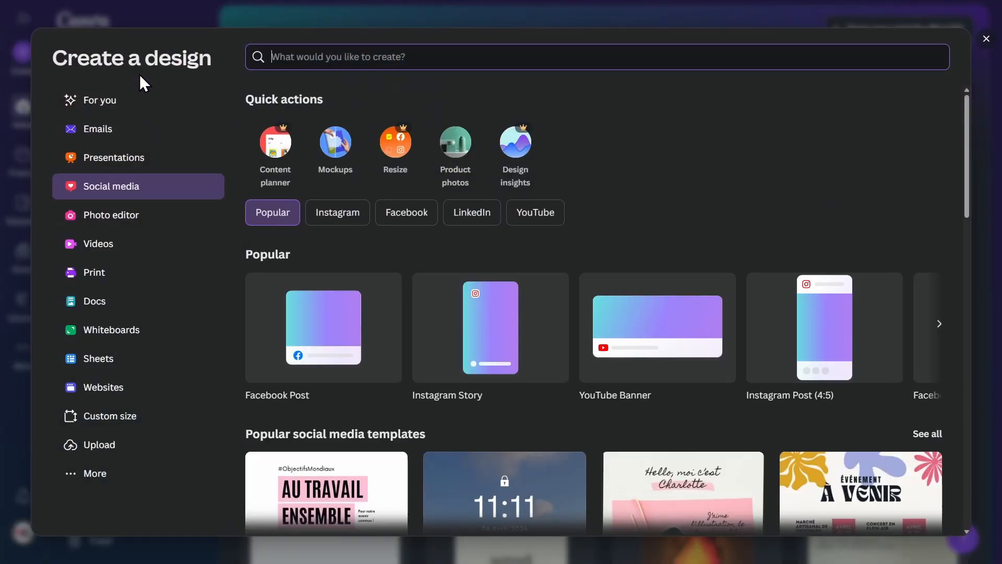
type("email")
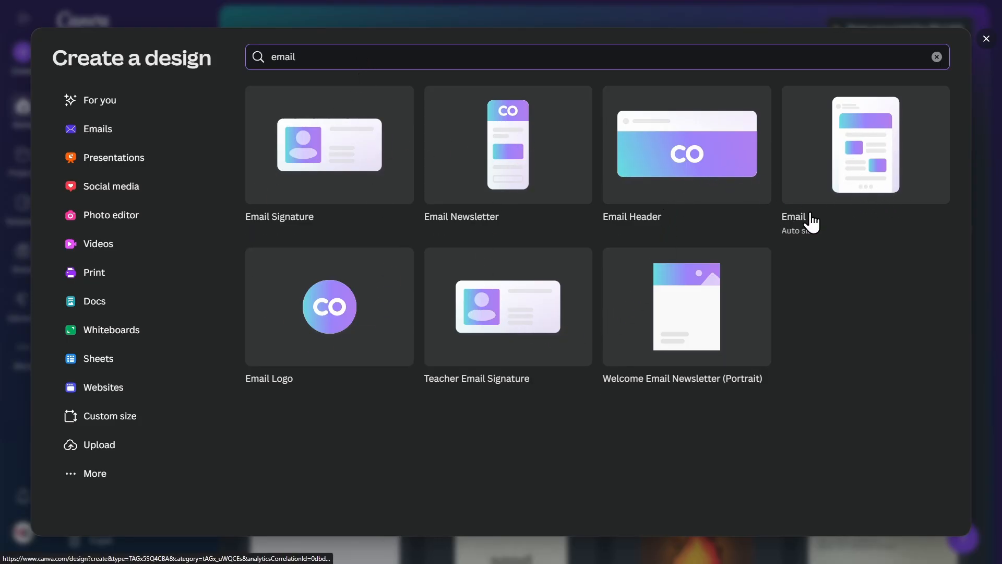
left_click(864, 179)
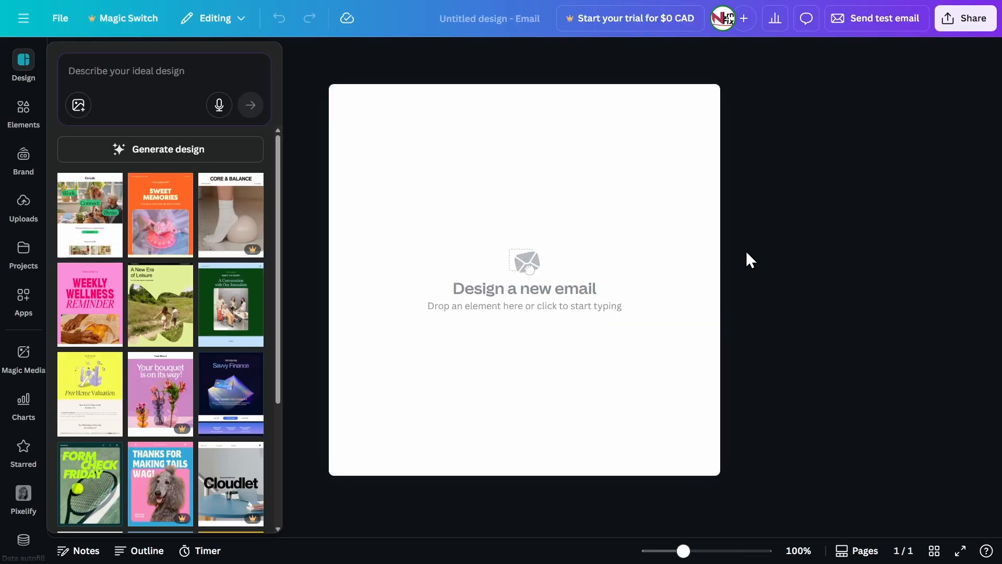
Clear the side panel away, start a text line in the blank email and set its font size to 16.
left_click(23, 110)
left_click(23, 110)
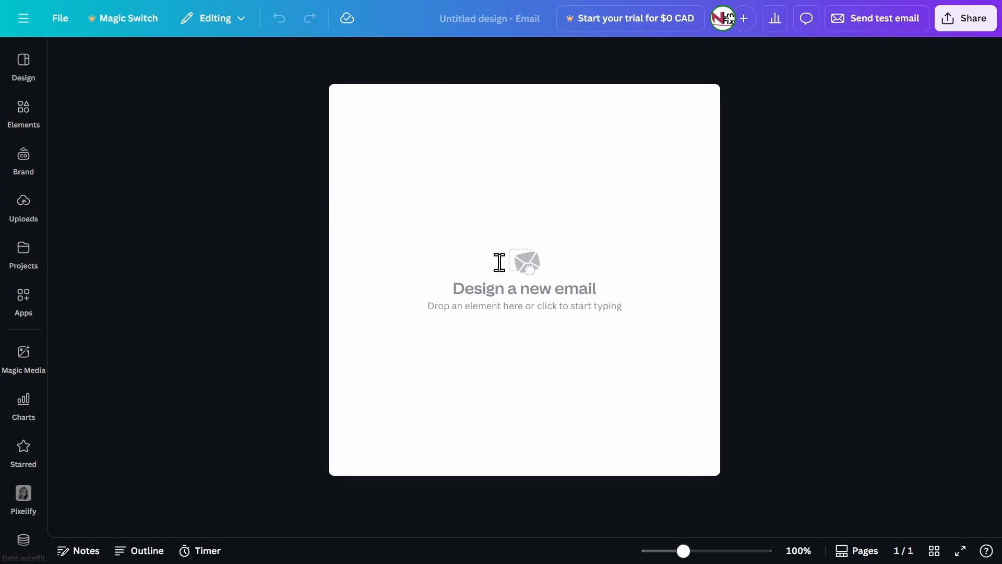
left_click(501, 303)
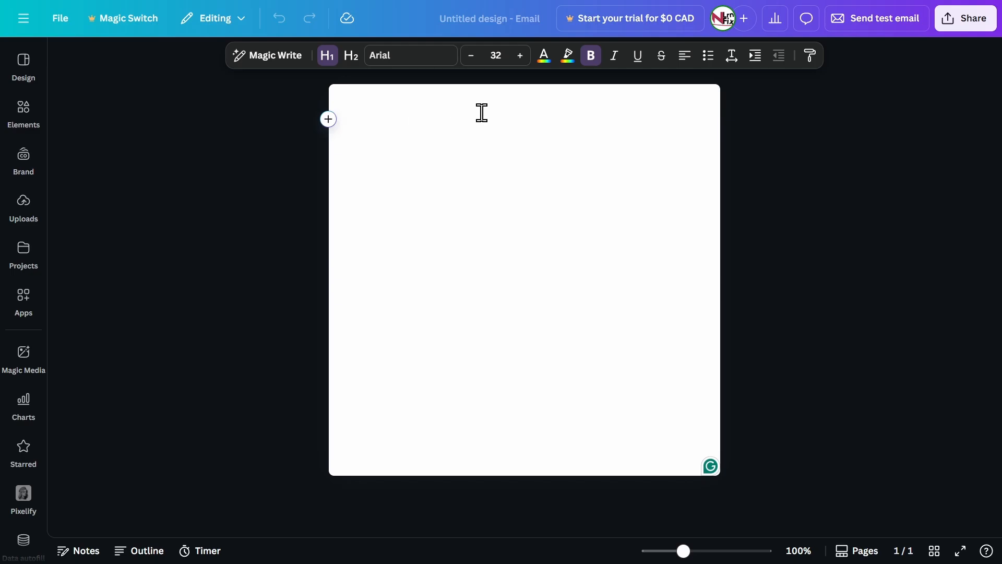
left_click(496, 56)
type("16")
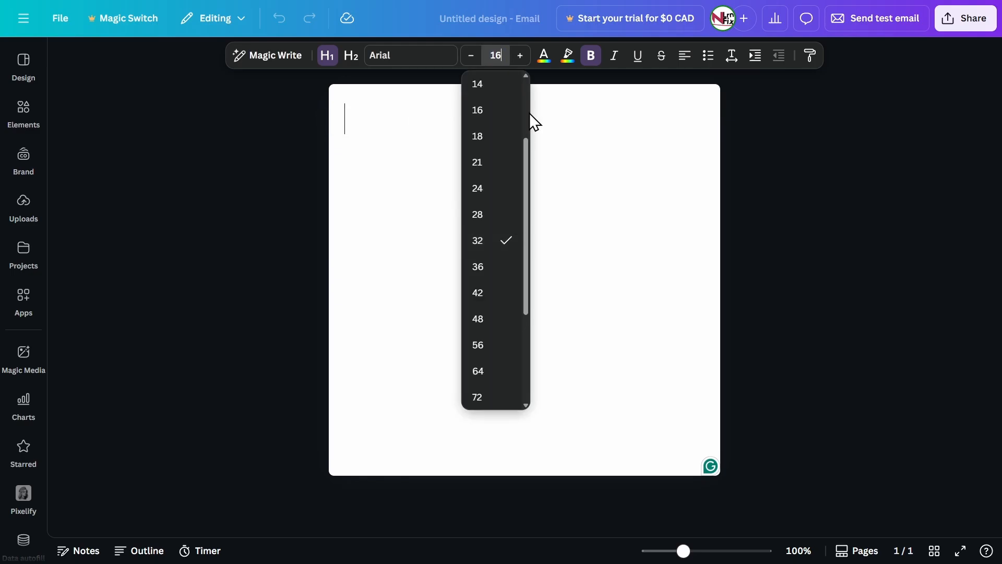
key("Return")
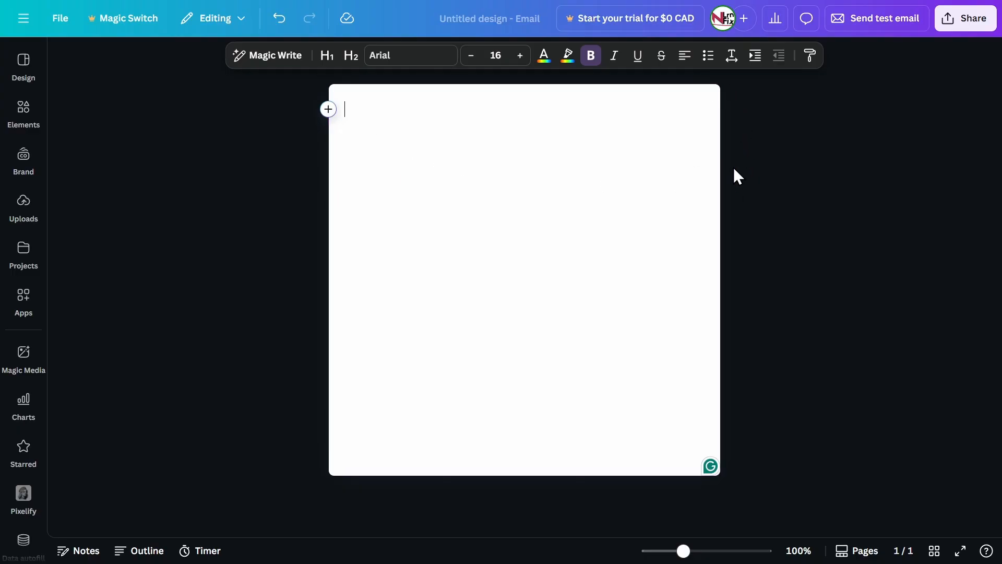
Insert a Design block into the email and set the recently used light blue sky photo as its background.
left_click(328, 111)
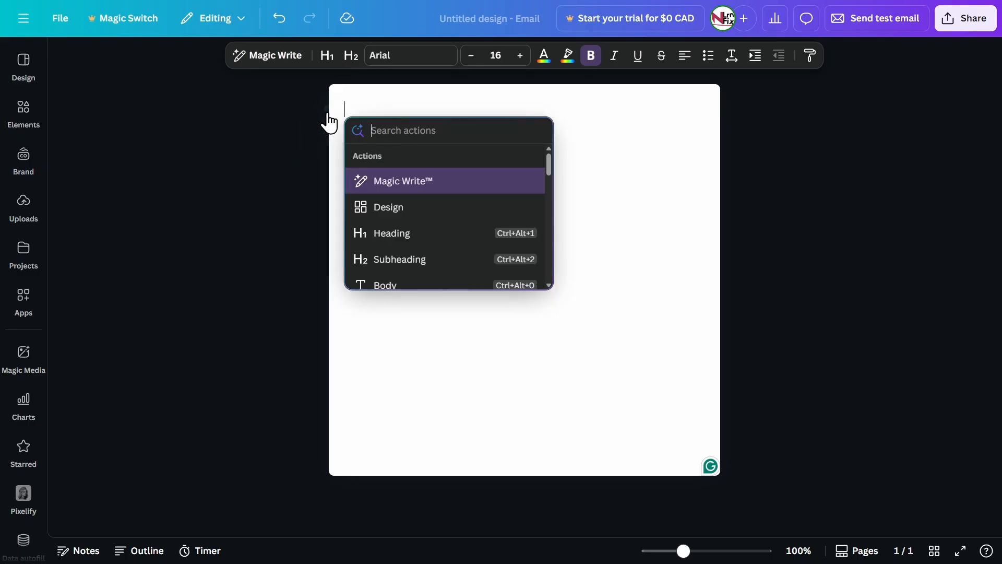
left_click(399, 206)
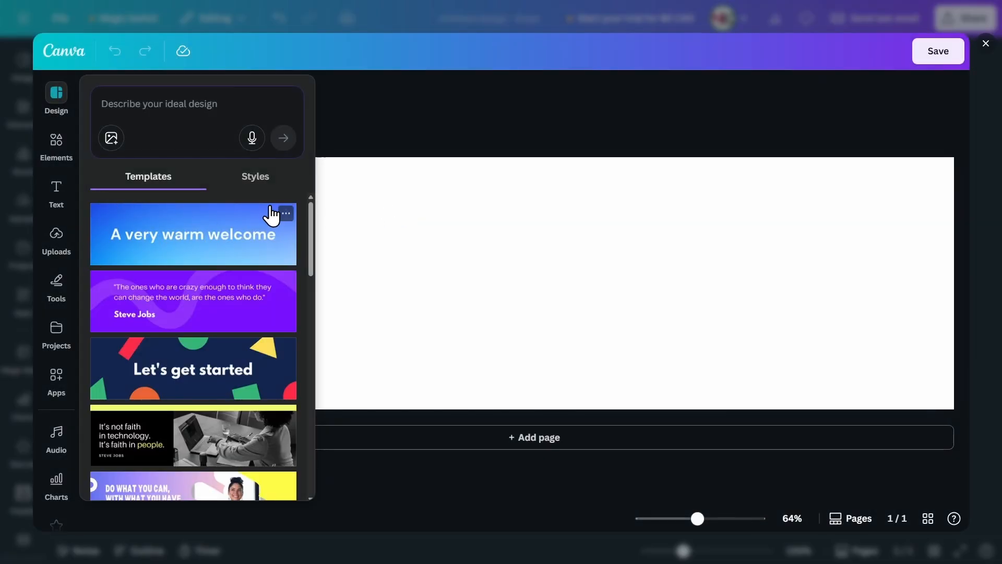
left_click(52, 146)
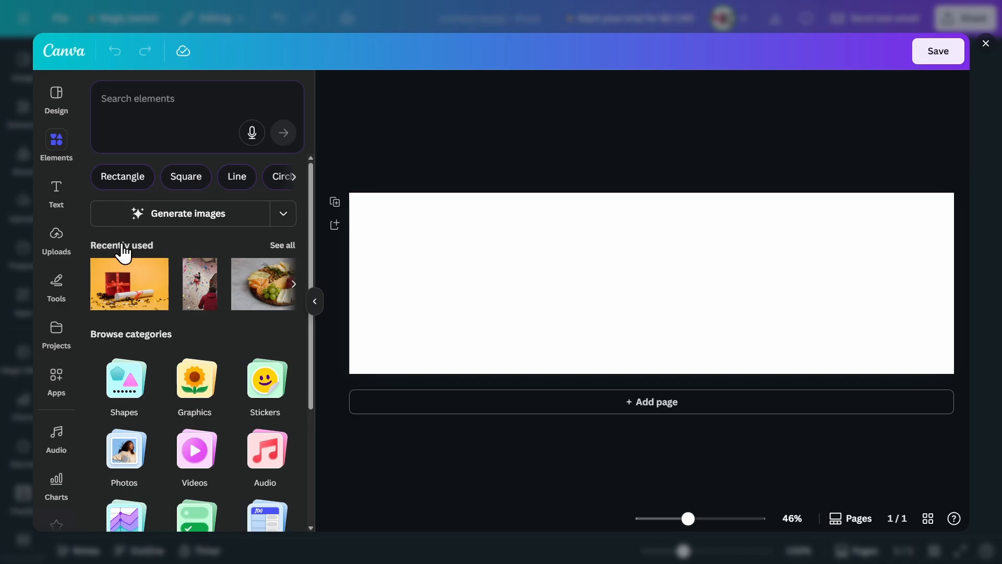
left_click(282, 249)
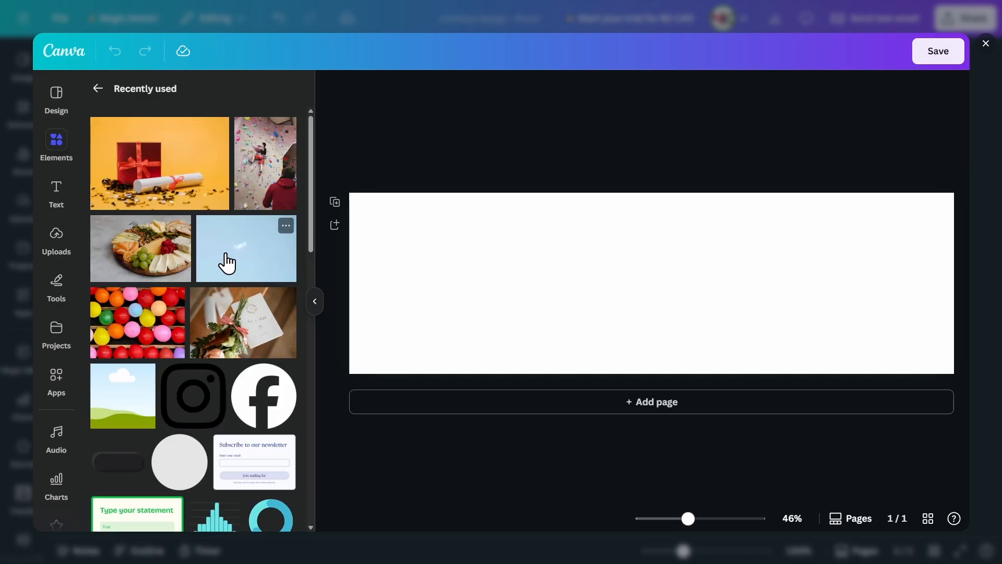
left_click(246, 257)
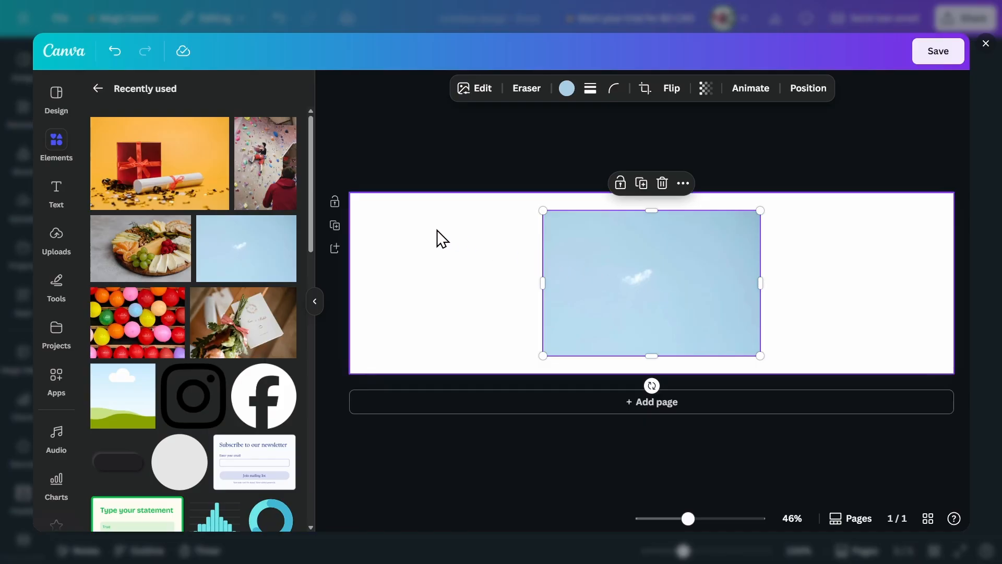
right_click(615, 253)
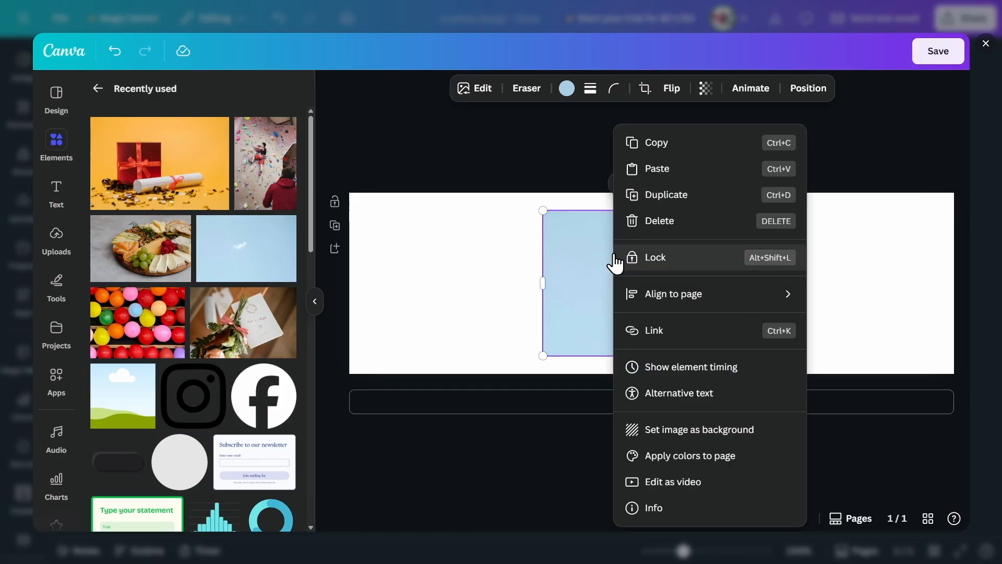
left_click(677, 430)
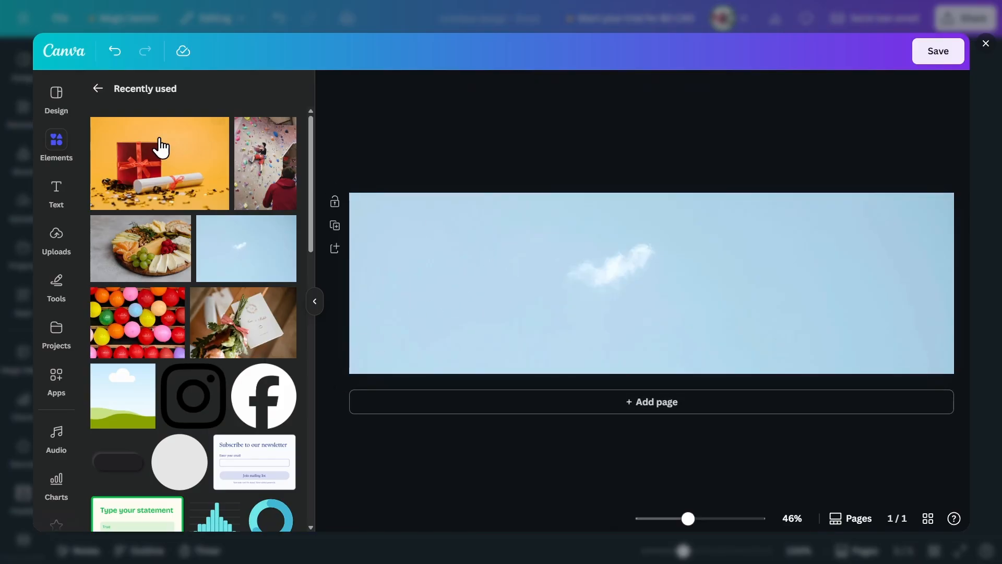
left_click(57, 146)
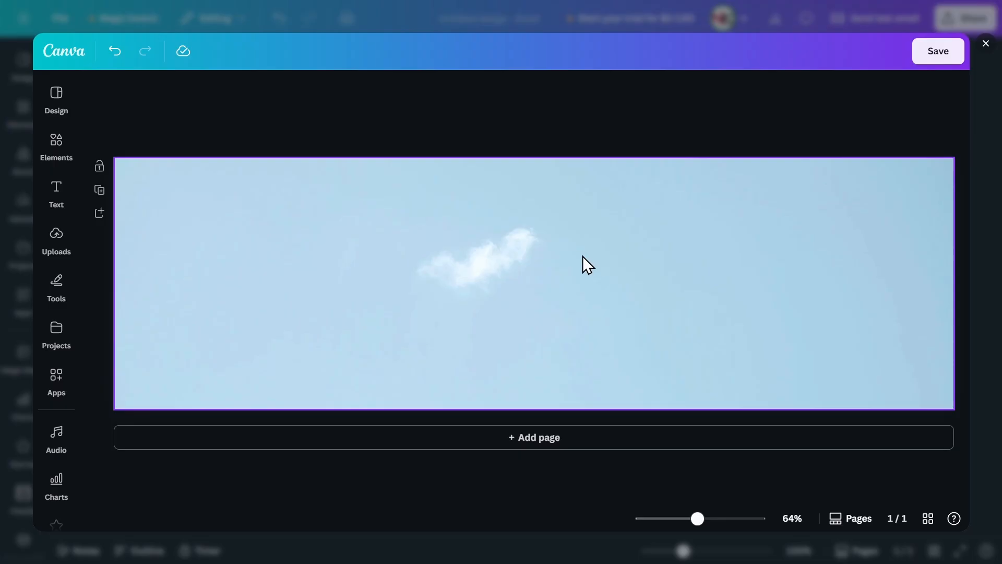
Add a text box to the sky banner and enlarge it to a font size of about 125.
key("t")
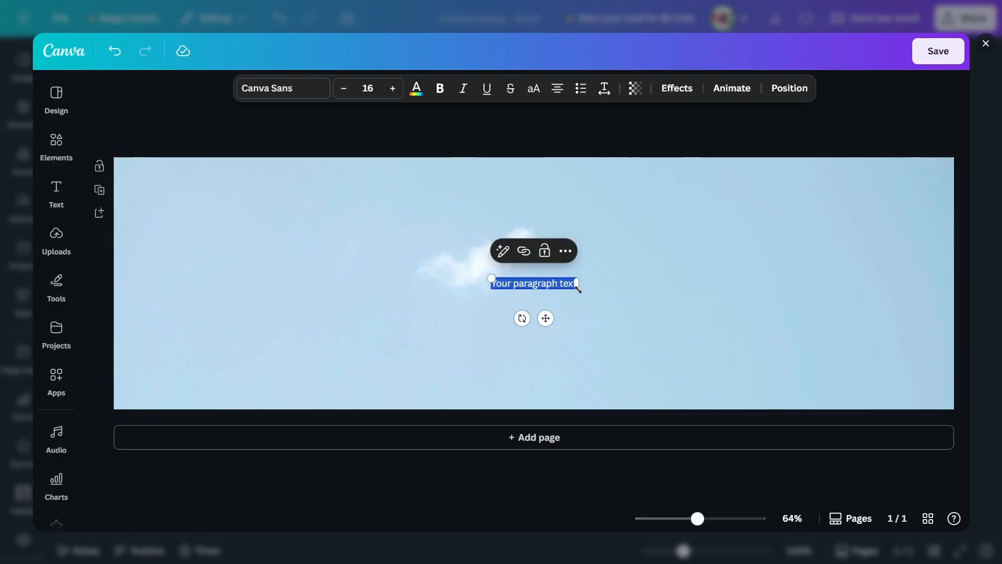
left_click_drag(578, 288, 863, 324)
left_click(459, 310)
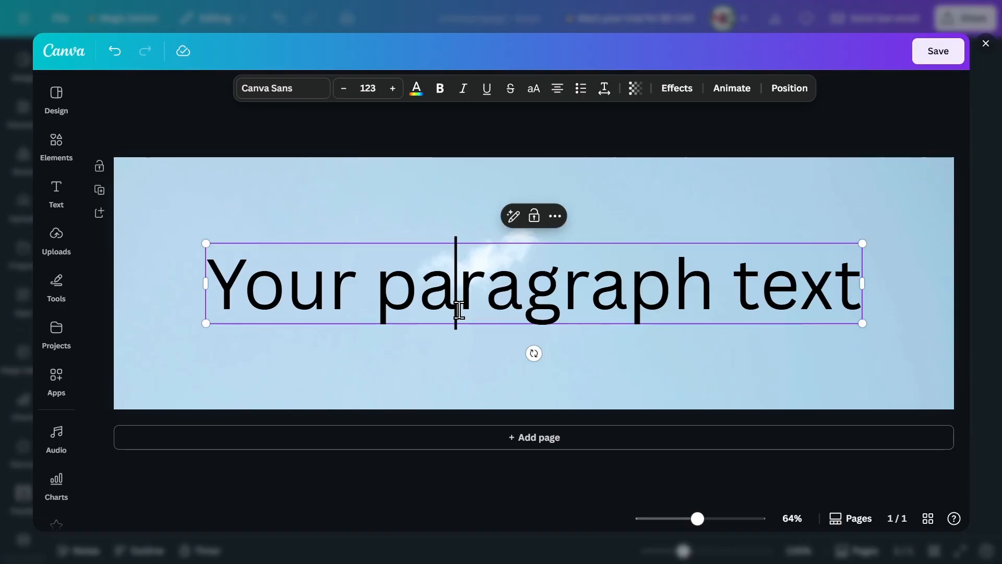
left_click_drag(862, 323, 866, 324)
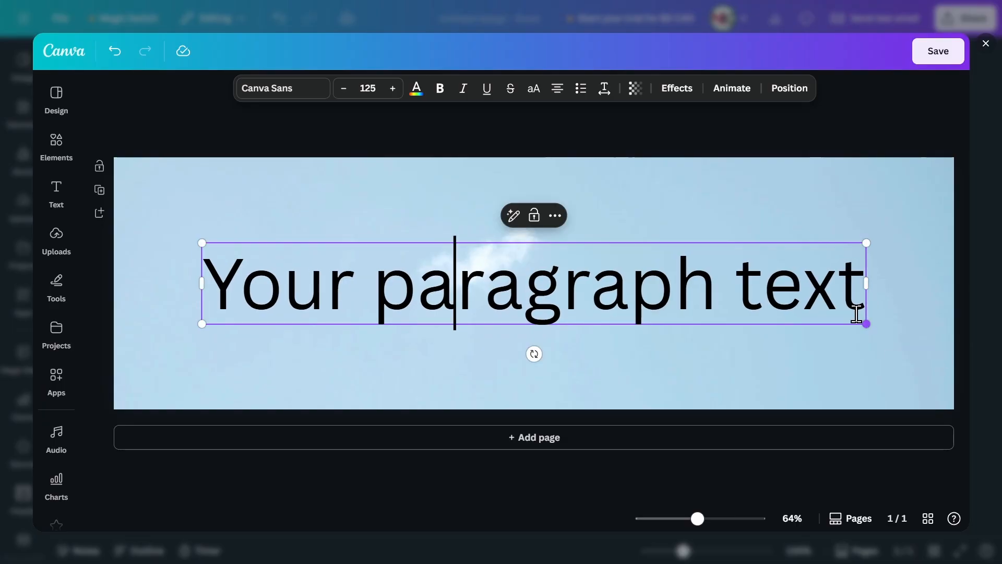
Replace the banner's placeholder text with "You have been invited!".
left_click(833, 287)
key("ctrl+a")
type("YTou")
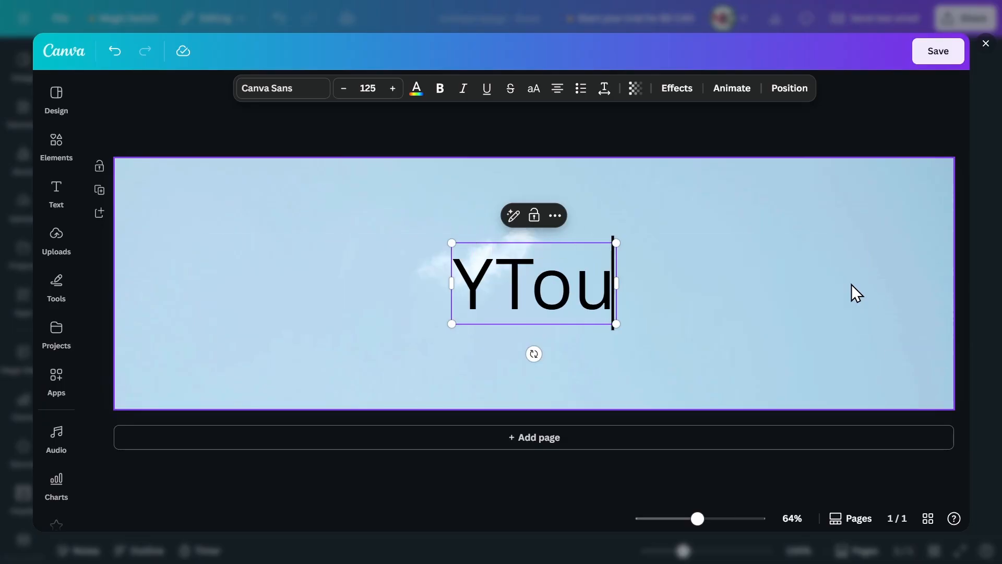
key("BackSpace")
key("BackSpace")
key("BackSpace")
type("ou have been invited!")
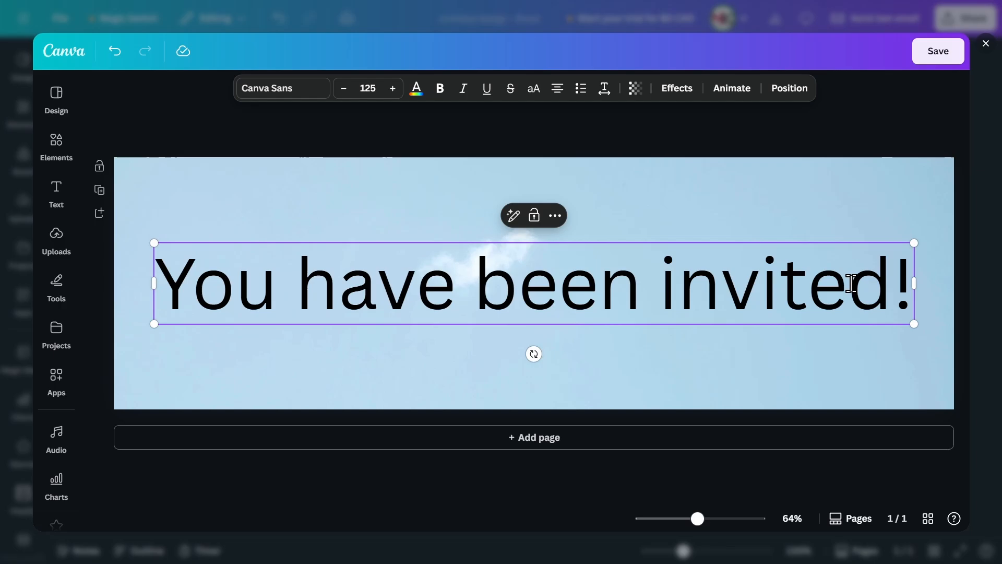
Make the whole banner title bold and change its font to Poppins.
right_click(852, 283)
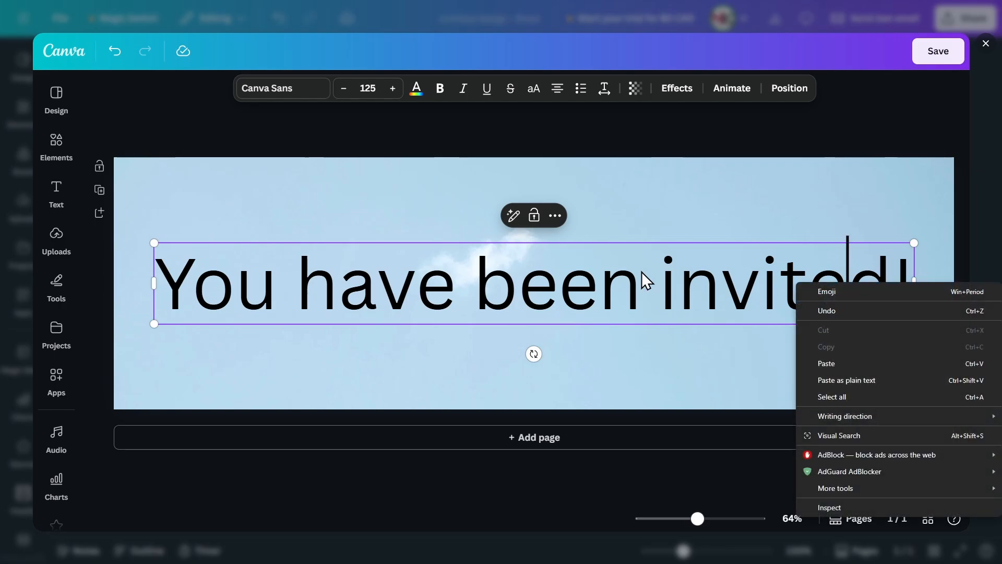
triple_click(642, 272)
key("ctrl+b")
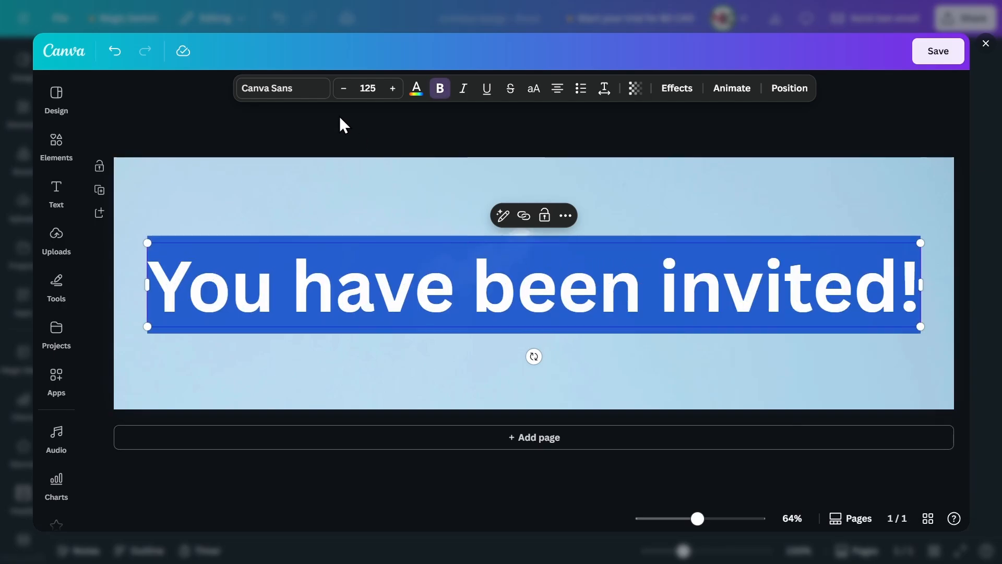
left_click(311, 94)
left_click(150, 186)
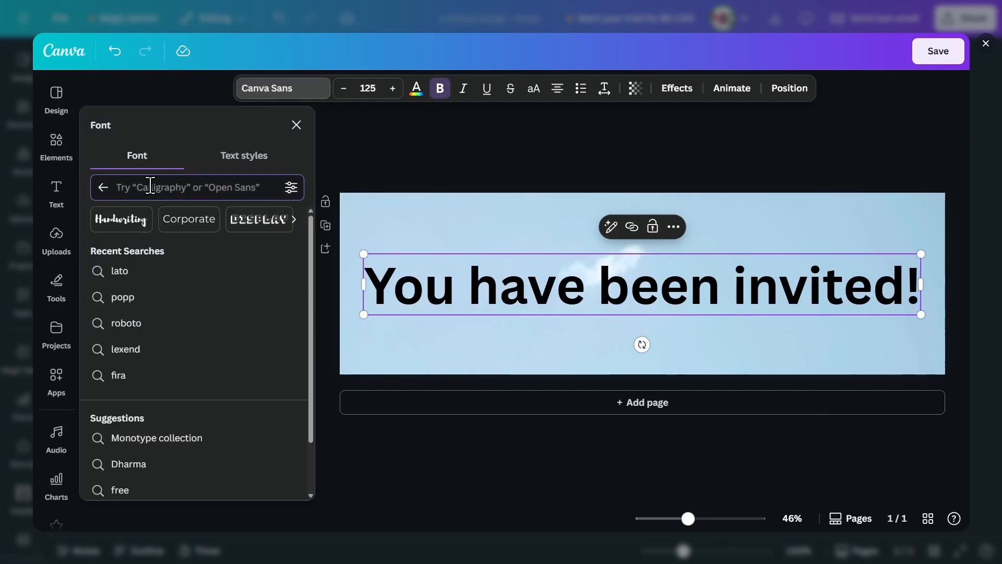
type("popp")
left_click(150, 257)
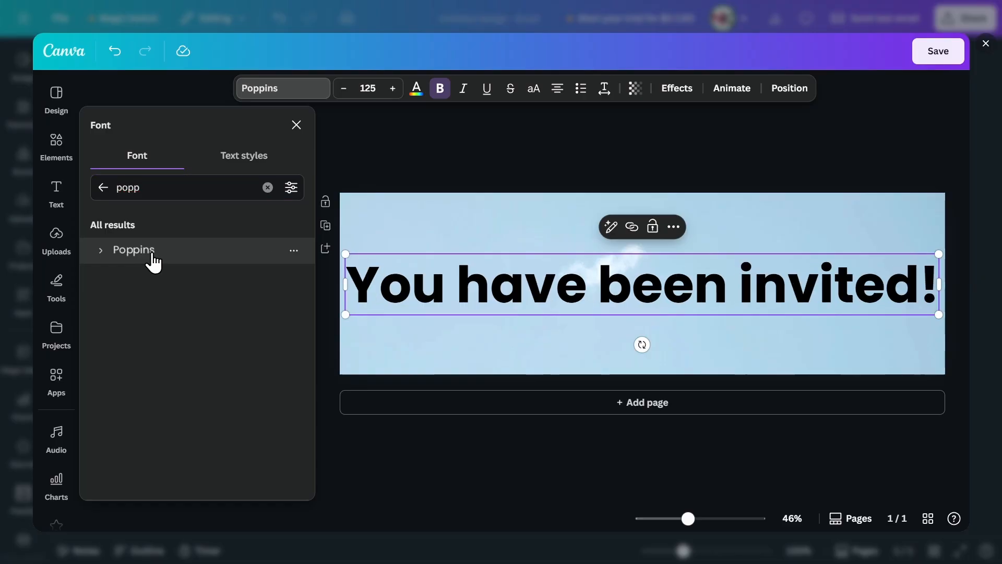
left_click(298, 126)
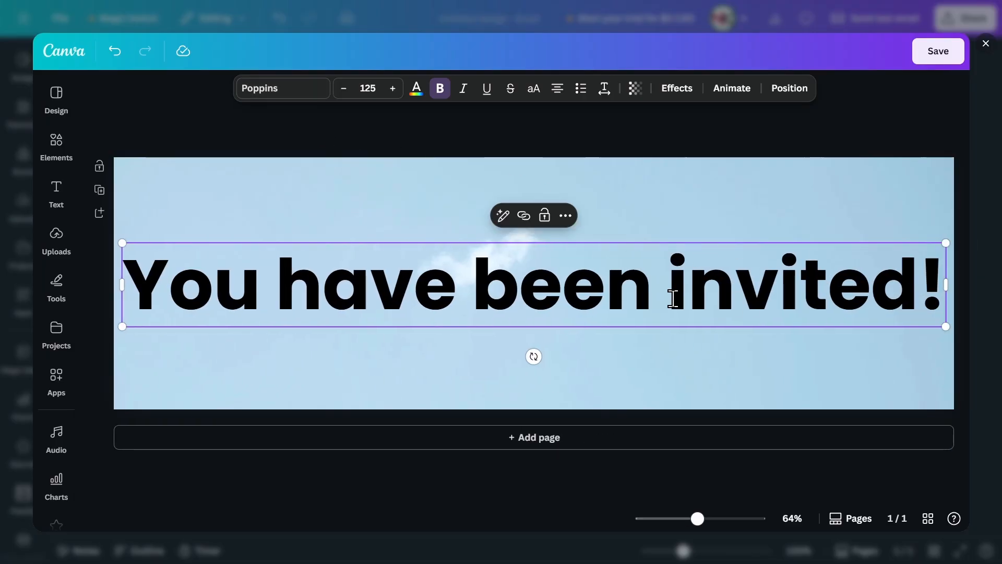
Scale the banner title down to a font size of about 97.8, keeping it on one line.
left_click_drag(943, 283, 917, 286)
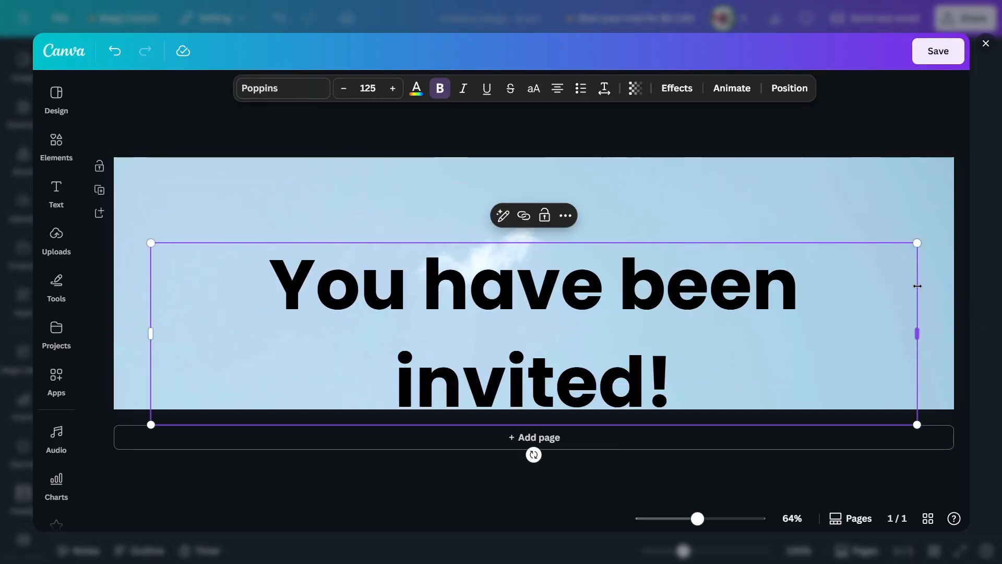
left_click_drag(924, 413, 934, 391)
left_click_drag(944, 324, 853, 307)
Recolor the word "invited!" in the banner title with the custom blue #447AD6.
left_click_drag(632, 291, 853, 298)
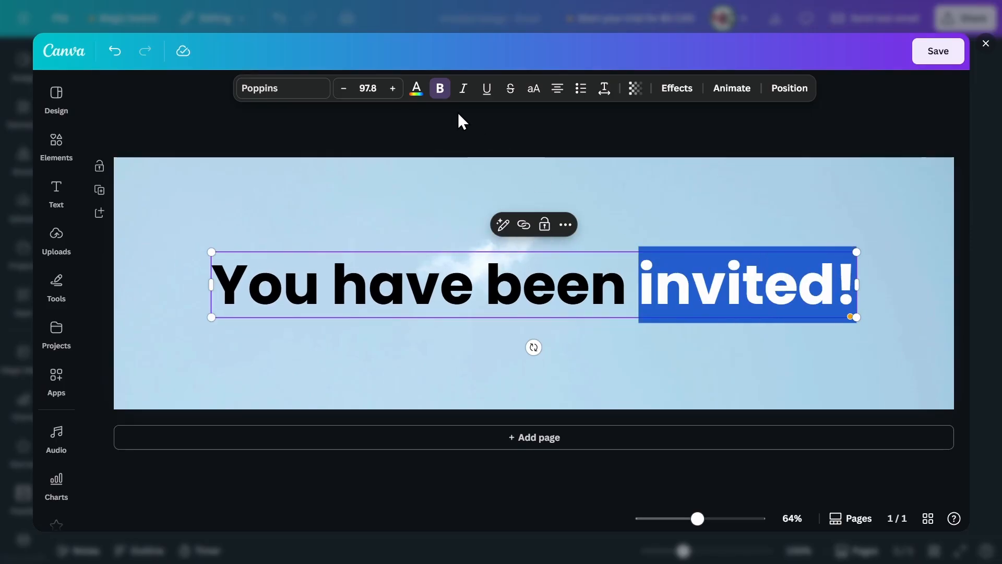
left_click(416, 88)
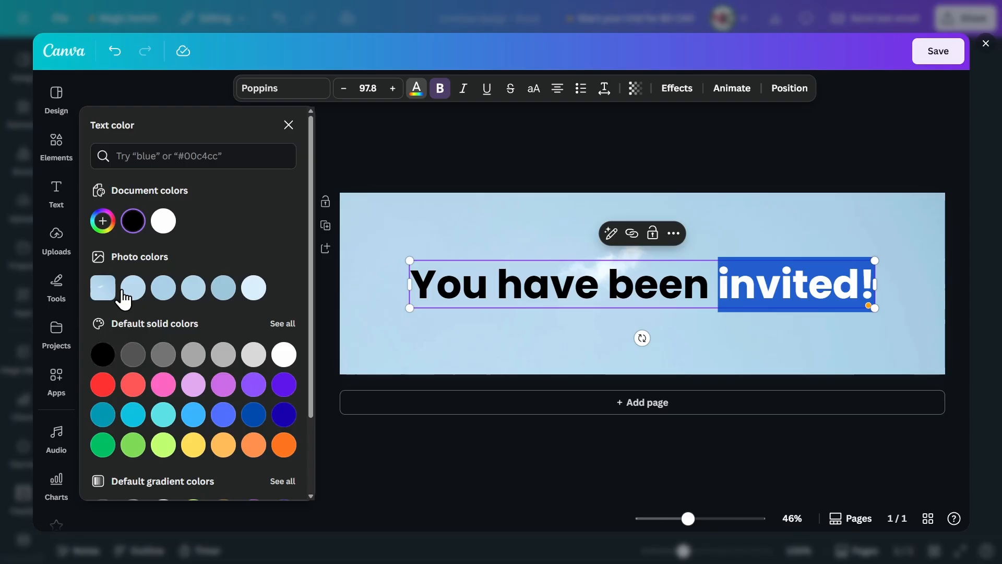
left_click(102, 221)
left_click_drag(167, 366, 219, 378)
left_click_drag(180, 300, 179, 295)
left_click_drag(219, 375, 211, 367)
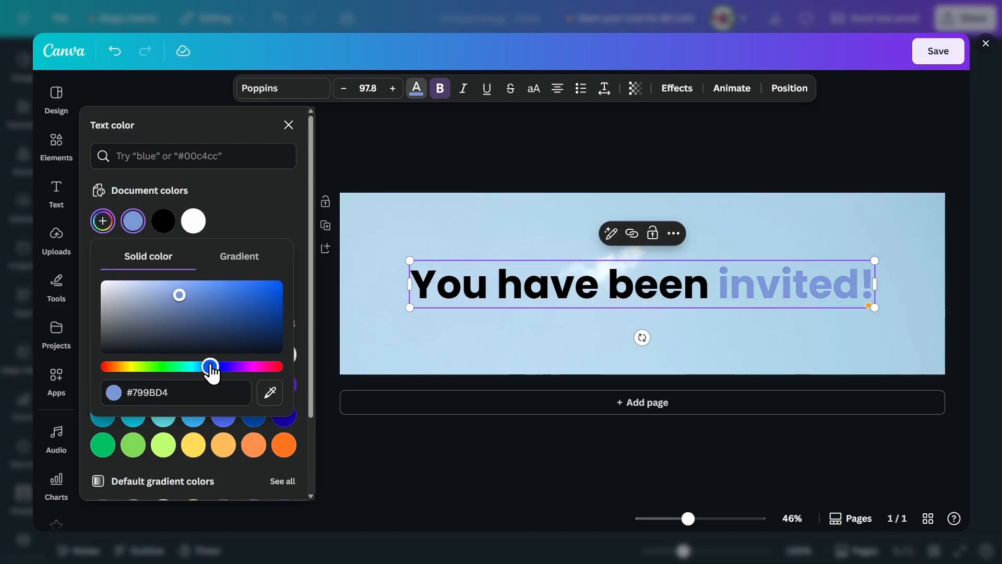
left_click_drag(180, 294, 224, 295)
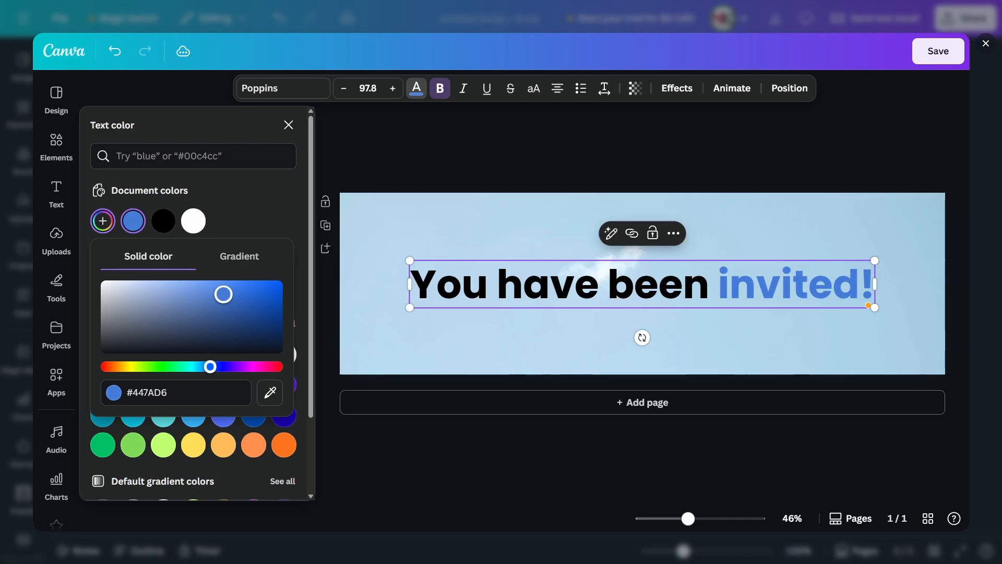
left_click(417, 157)
left_click(452, 146)
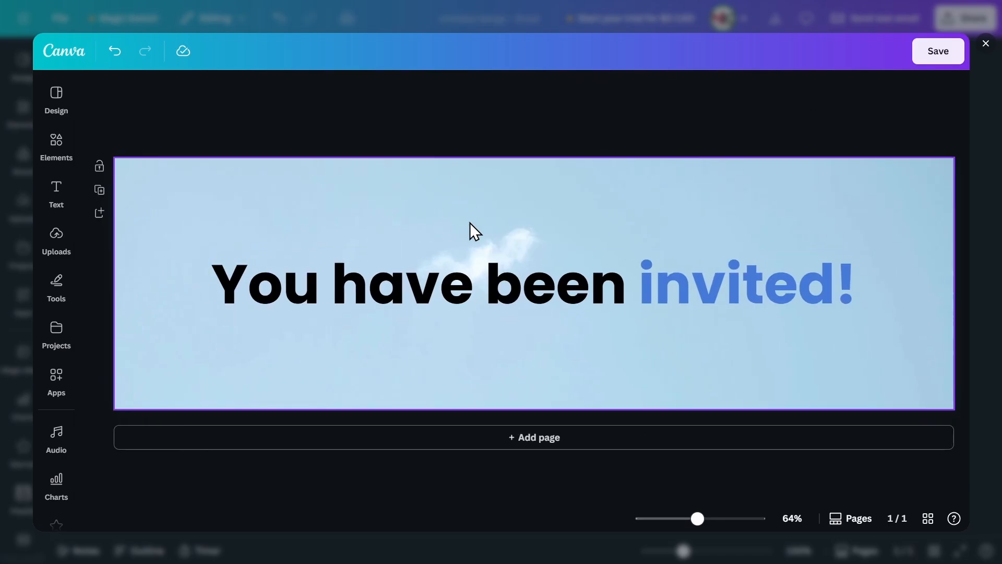
Make the banner title slightly transparent and save the banner into the email.
left_click(474, 264)
left_click(636, 90)
left_click_drag(664, 142, 642, 143)
left_click(478, 128)
left_click(478, 128)
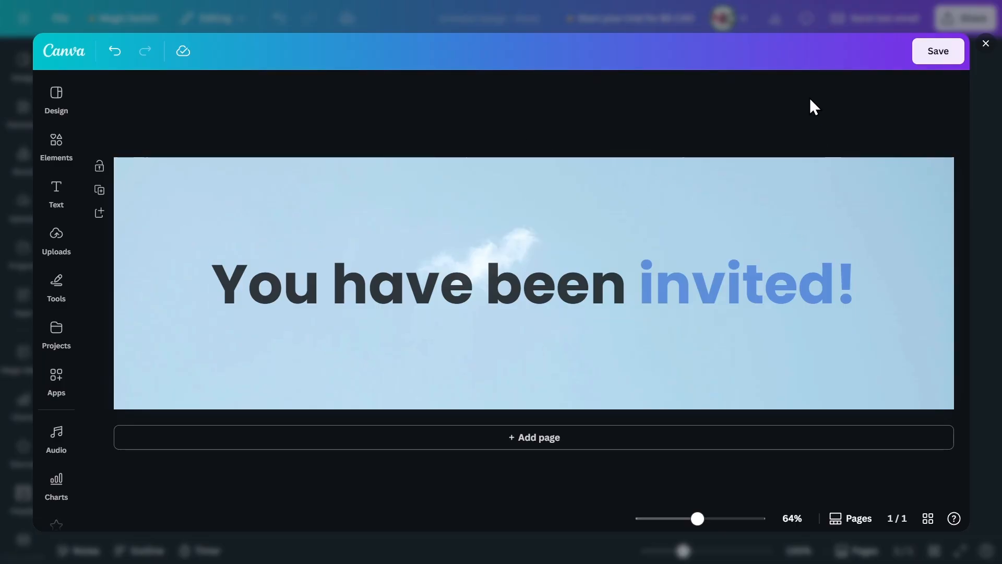
left_click(944, 54)
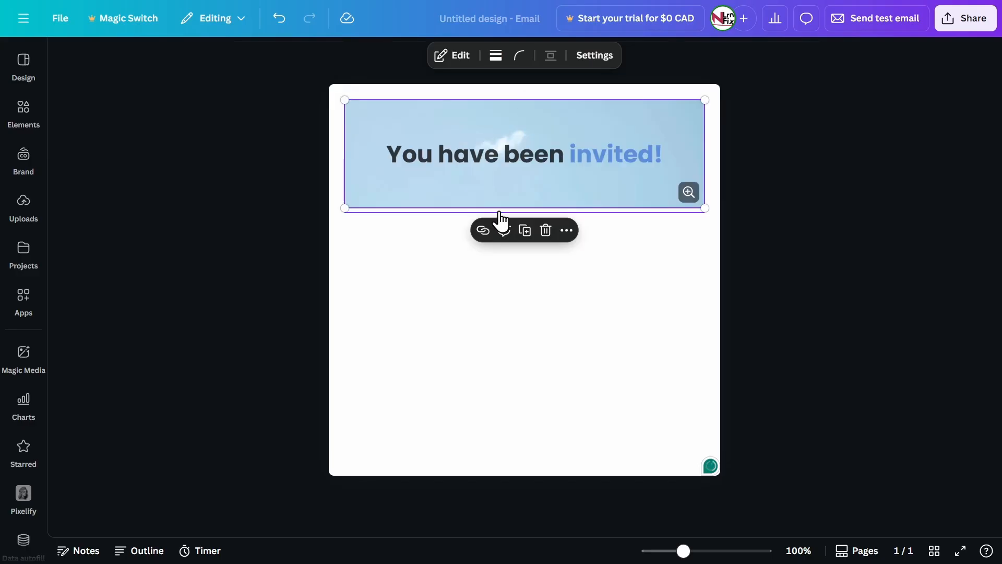
Set the sky banner to the top of the email so it spans the full width.
left_click(388, 246)
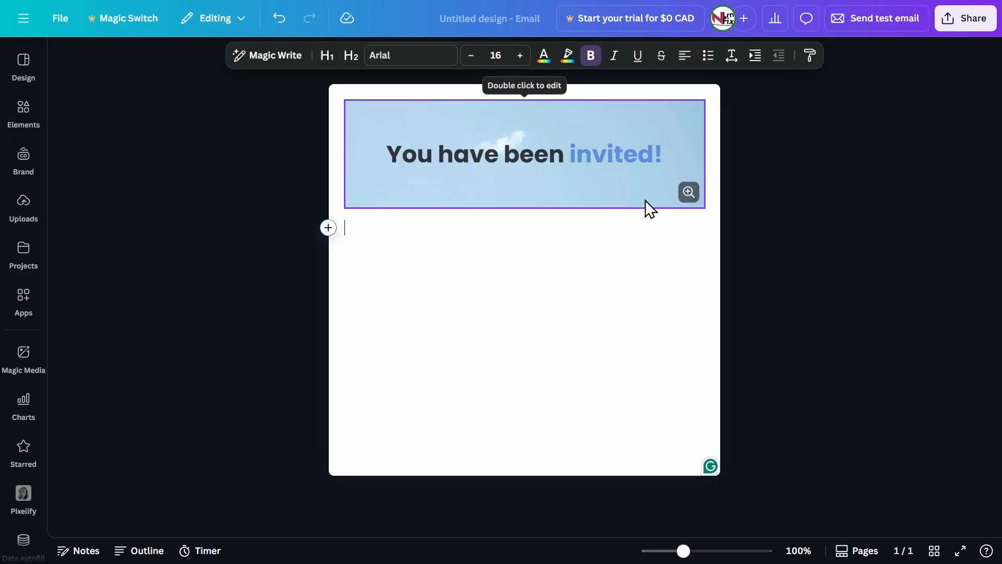
left_click(539, 172)
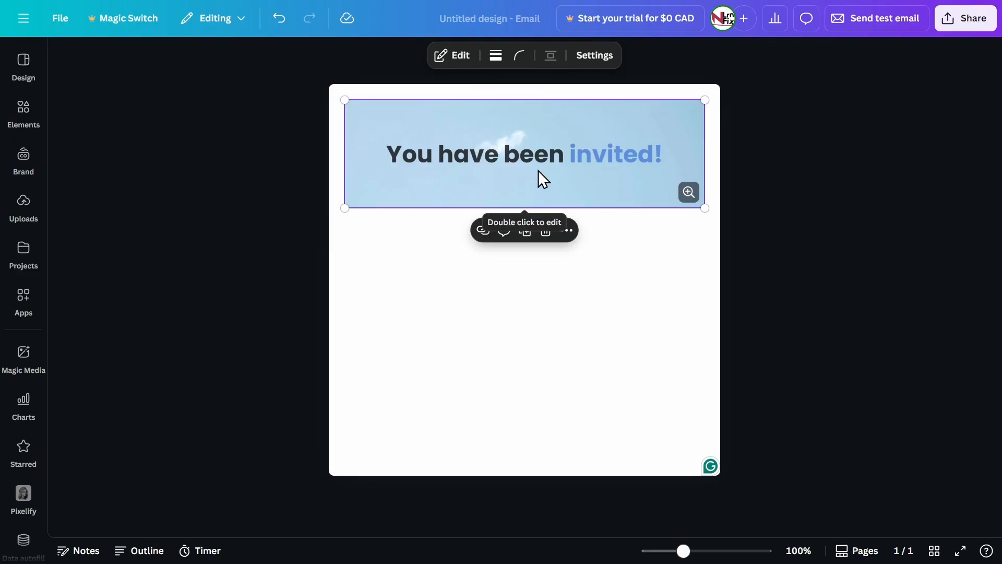
right_click(561, 174)
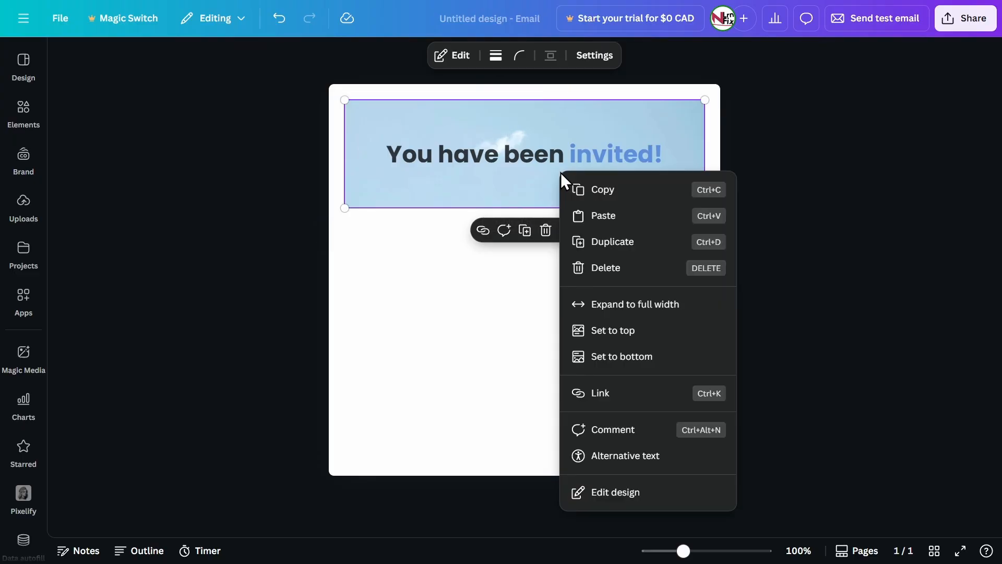
left_click(633, 335)
left_click(628, 315)
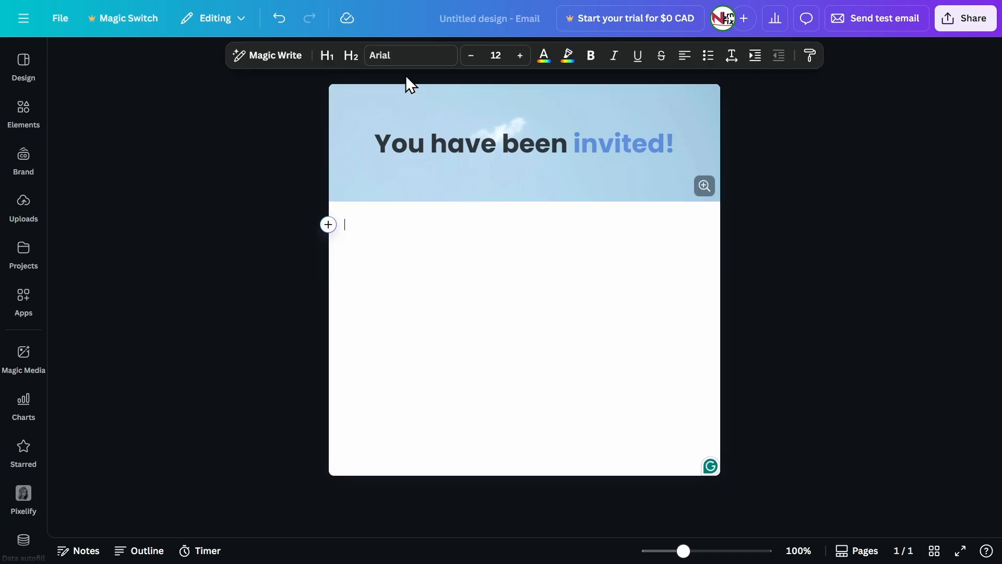
Write the greeting "Hello there, you are invited!" below the banner in Arial and start a new line.
left_click(395, 57)
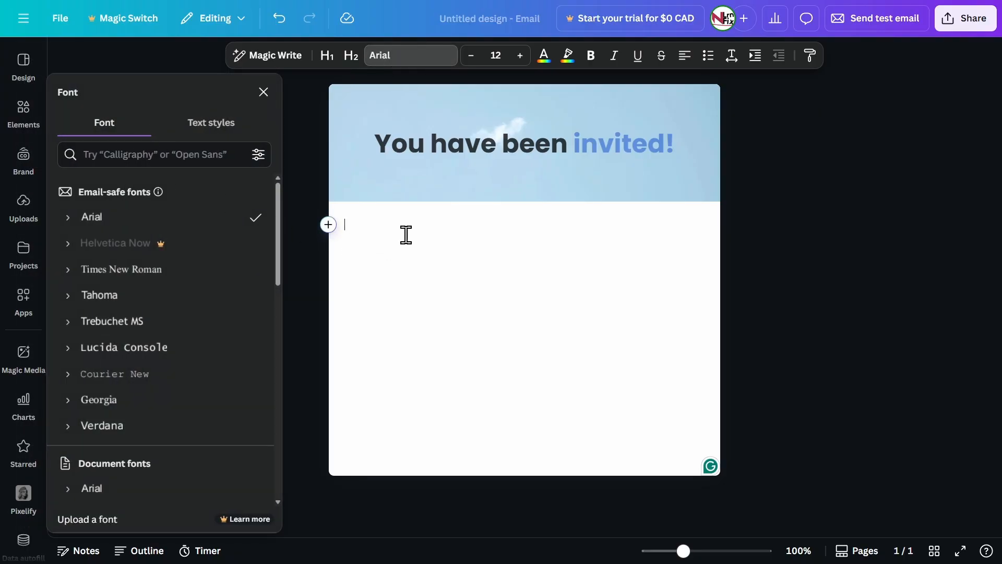
left_click(262, 92)
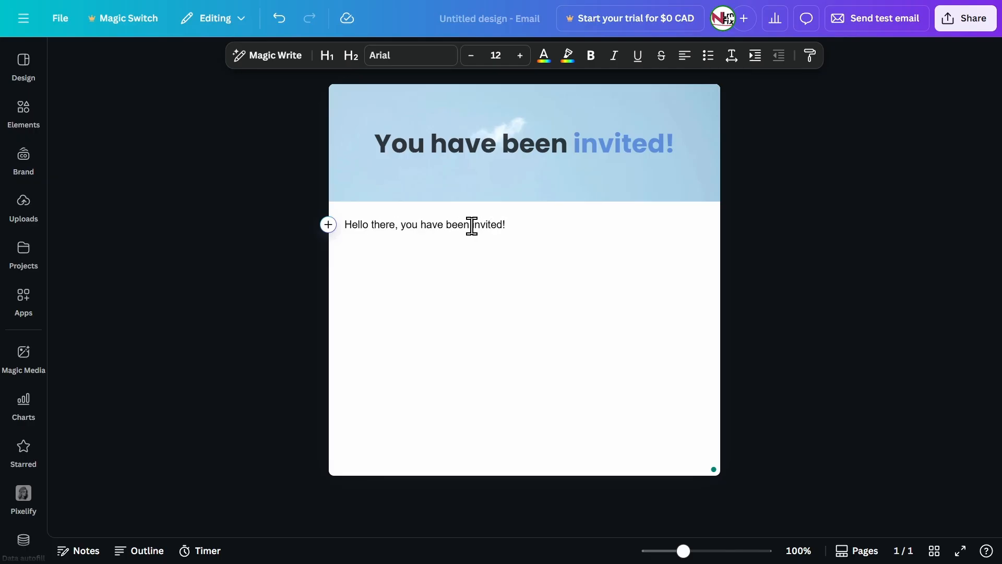
key("ctrl+shift+Left")
key("ctrl+shift+Left")
key("ctrl+shift+Left")
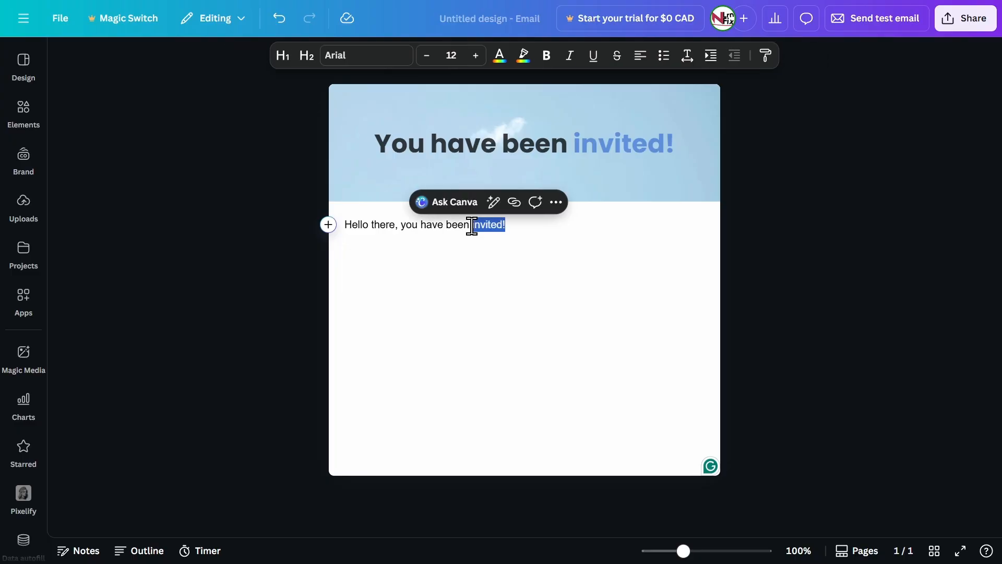
type("are")
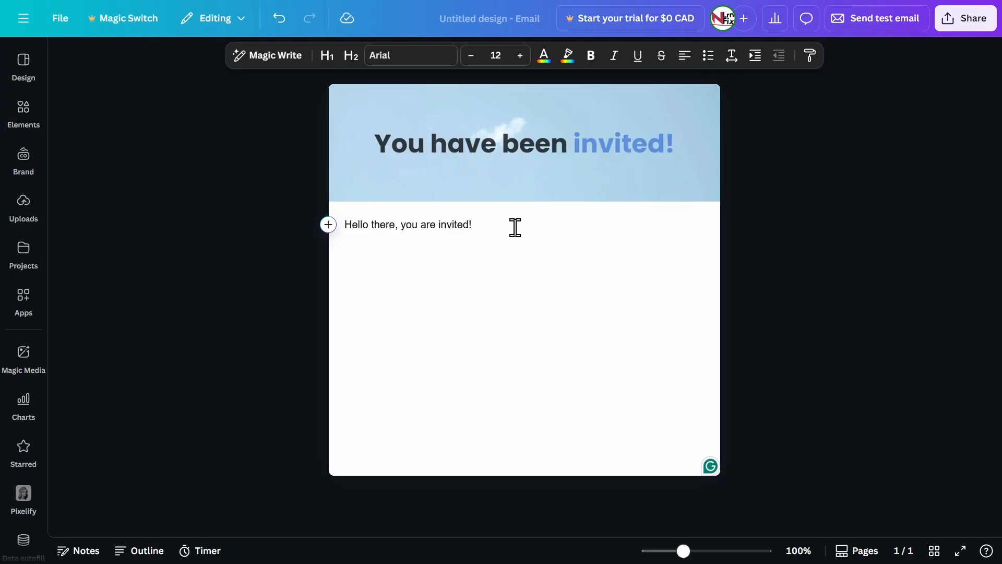
key("Return")
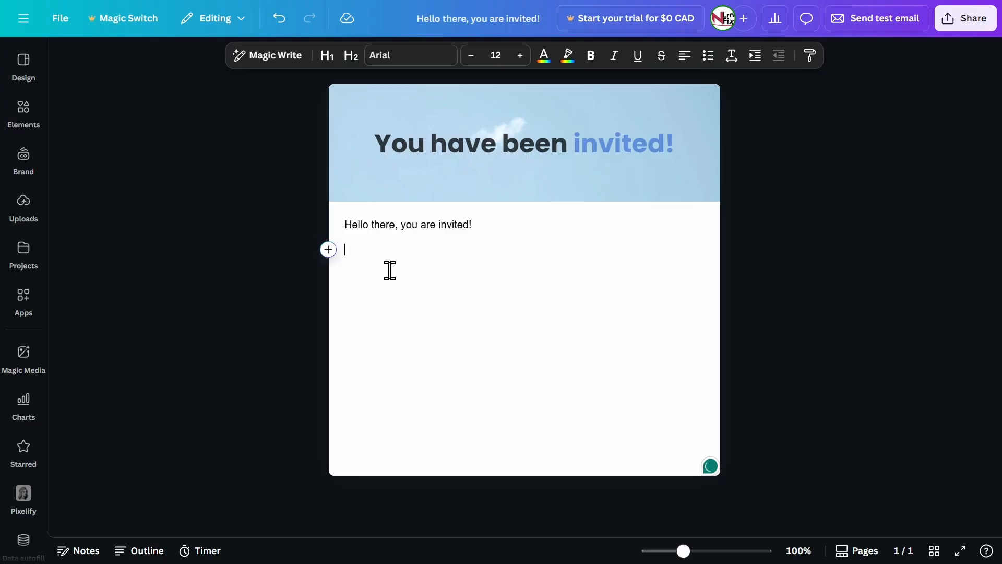
Set the font size of the greeting and of the empty line below it to 16.
left_click_drag(473, 224, 344, 221)
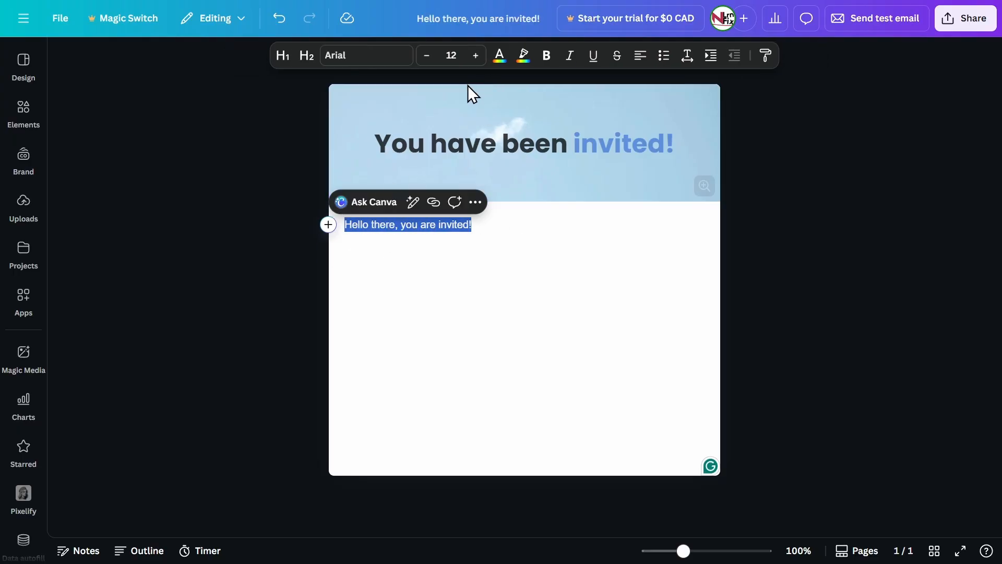
left_click(452, 55)
type("16")
key("Return")
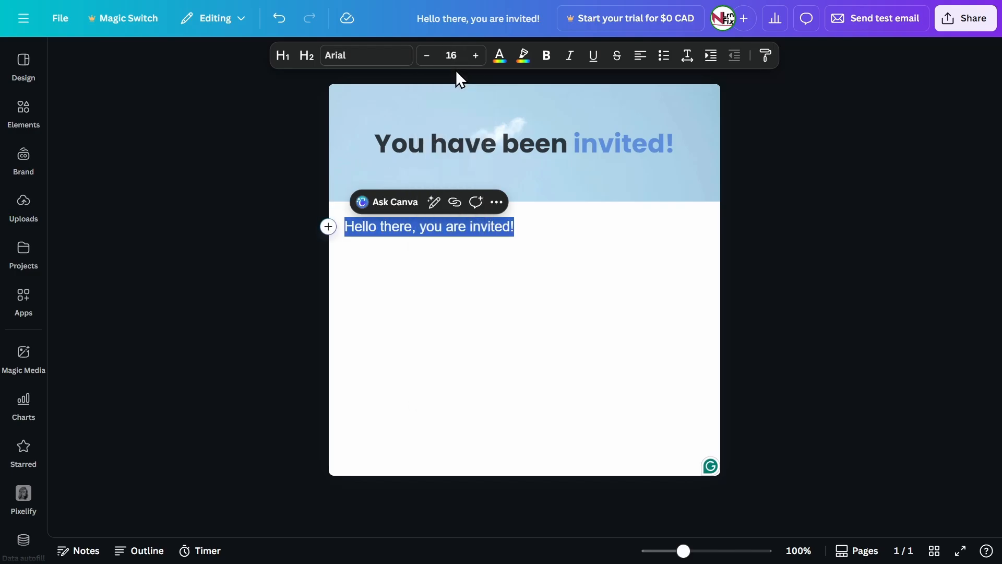
left_click(453, 55)
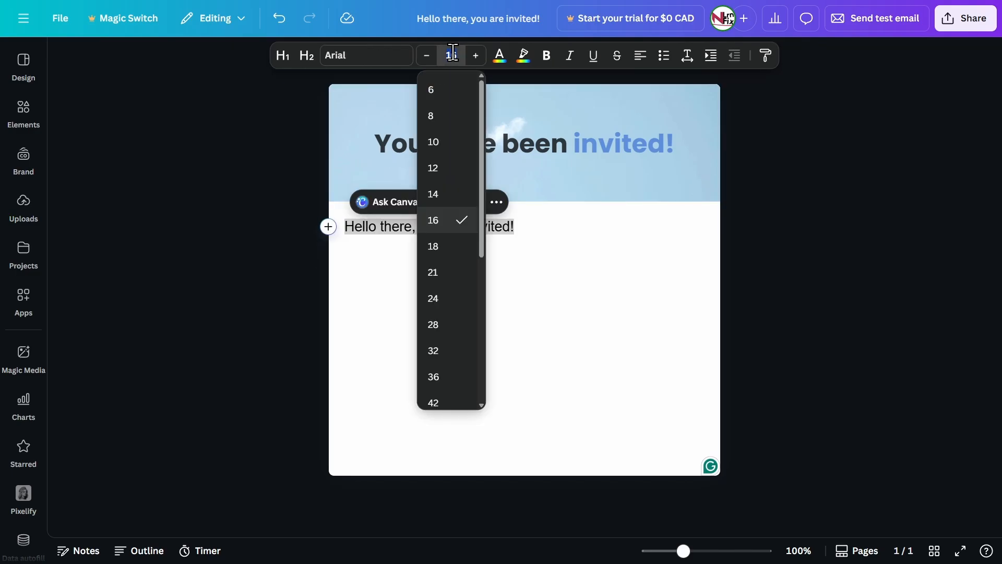
left_click(453, 55)
left_click(414, 286)
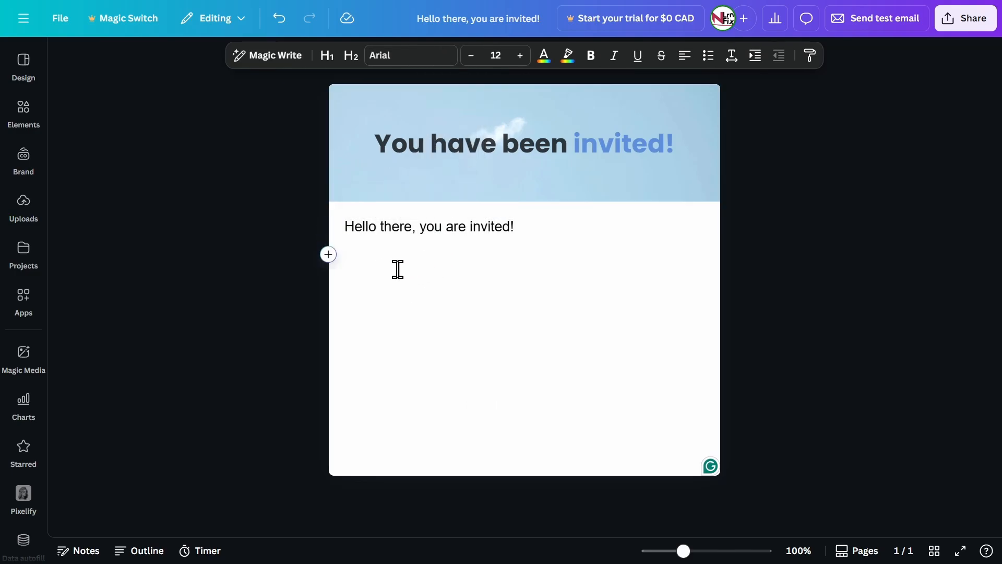
left_click(496, 55)
type("16")
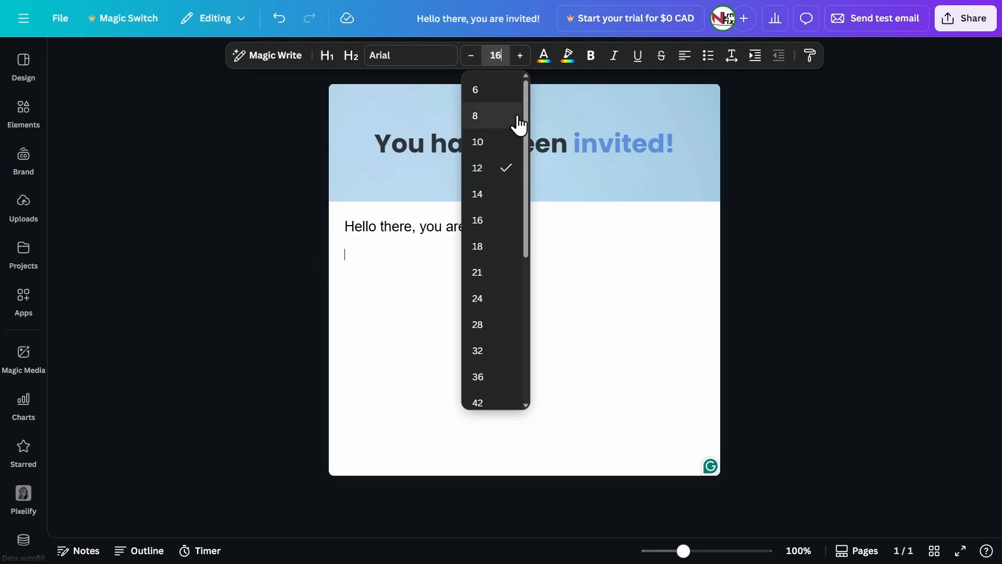
key("Return")
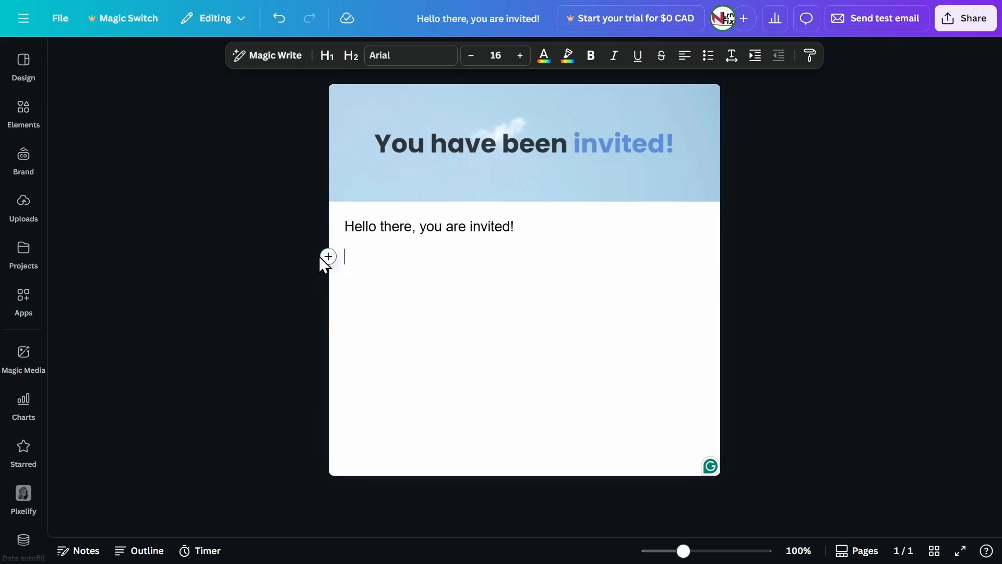
Insert the green gradient highlight block with the location pin below the greeting.
left_click(24, 112)
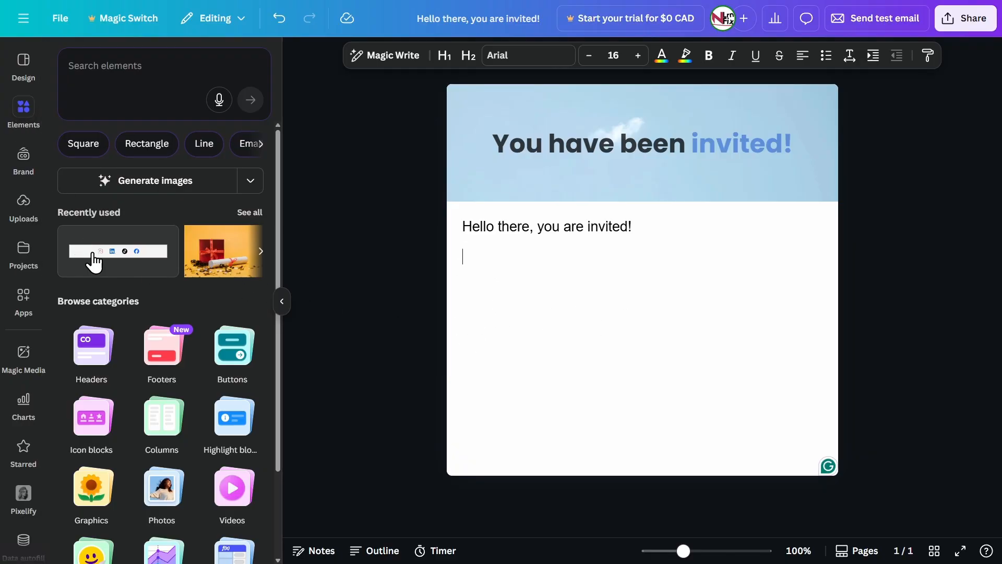
scroll(89, 262, "down", 2)
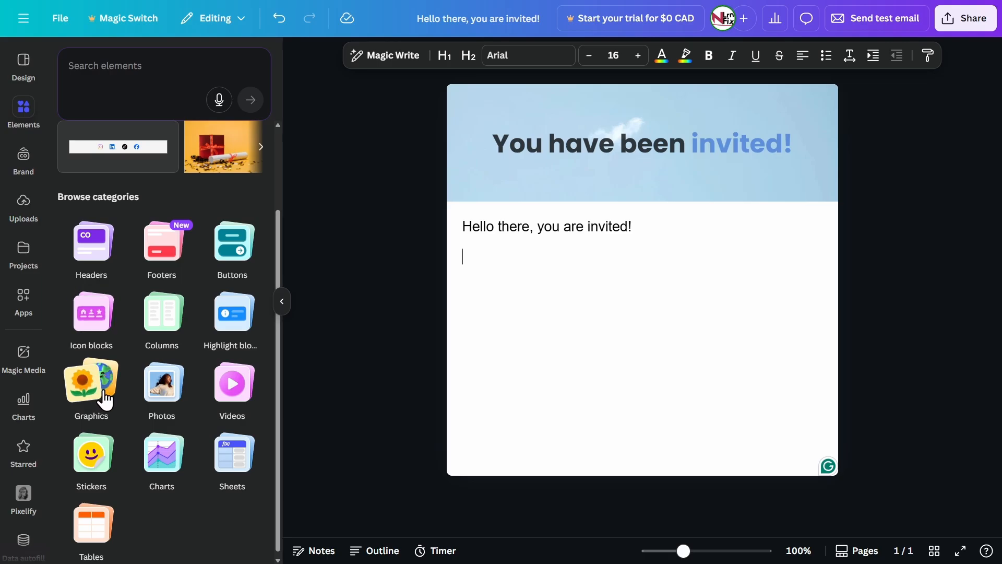
left_click(236, 323)
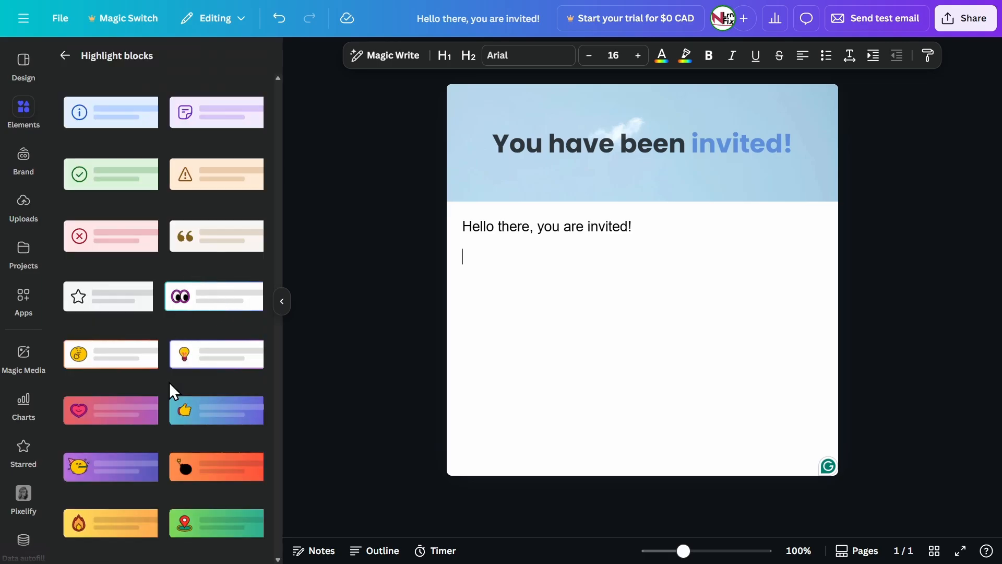
left_click(209, 531)
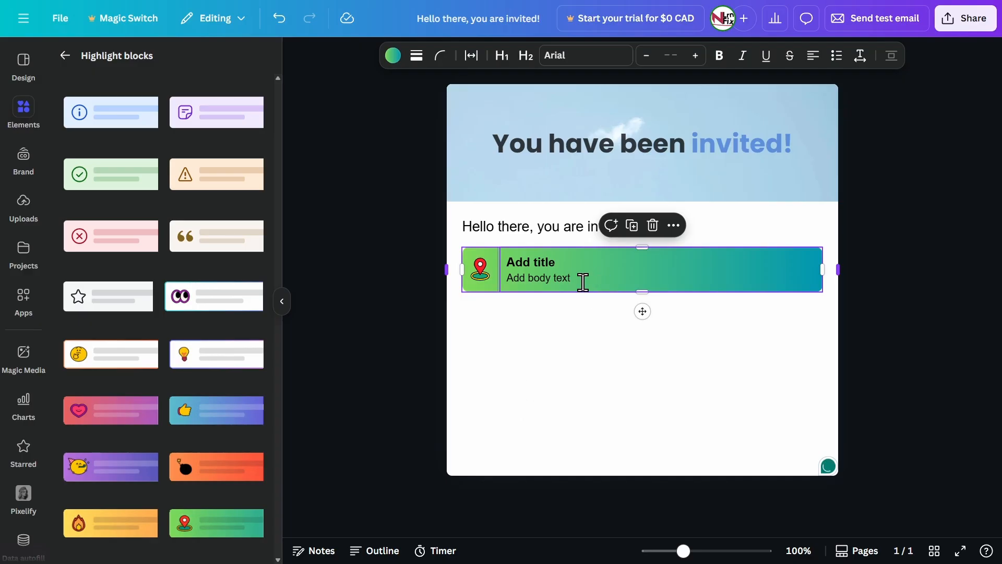
Replace the highlight block's placeholder title with "Location:".
left_click(507, 262)
left_click_drag(506, 262, 557, 266)
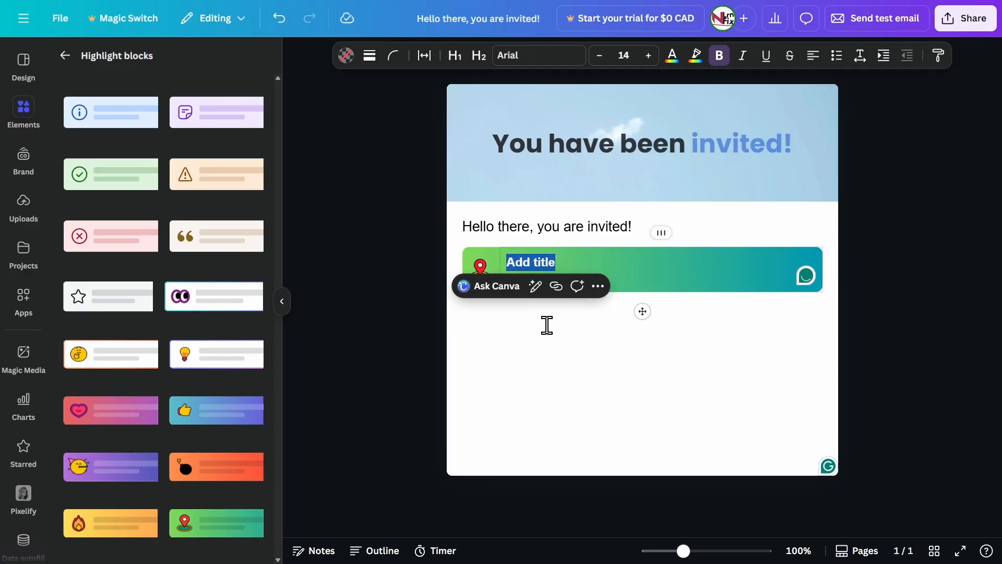
type("Location:")
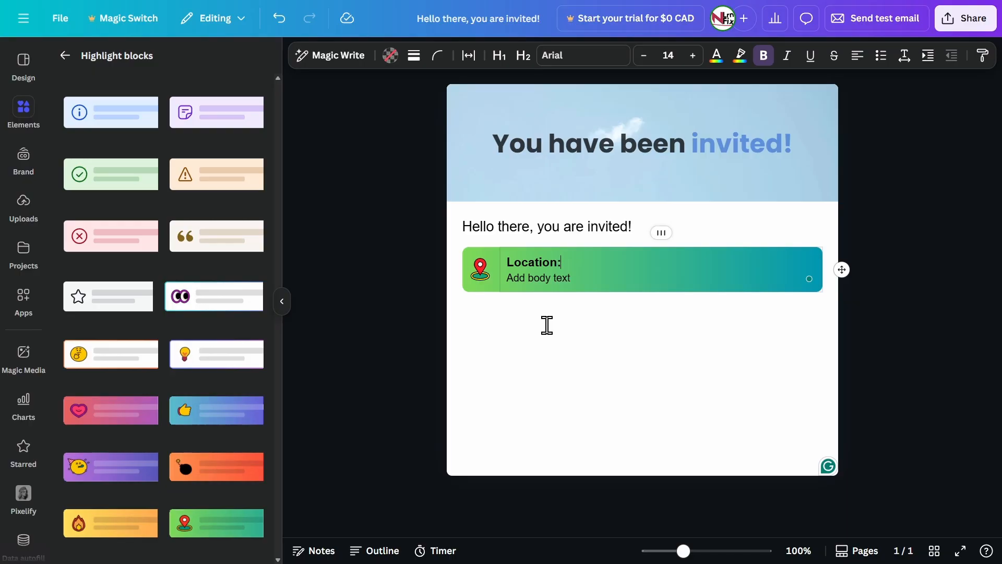
Replace the highlight block's body text with the event's street address and remove the bold formatting from that line.
left_click_drag(572, 277, 508, 279)
key("BackSpace")
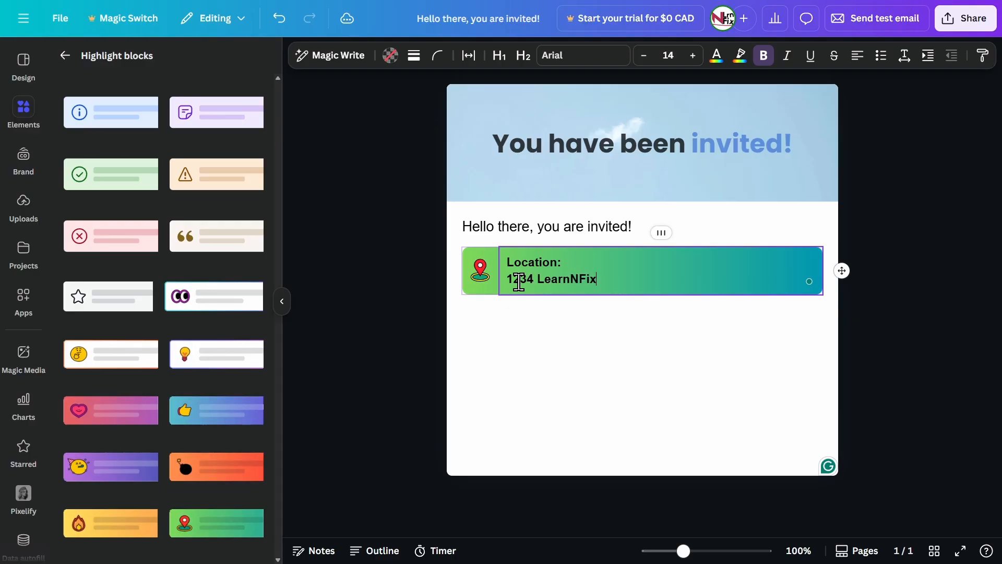
key("ctrl+shift+Left")
key("ctrl+shift+Left")
key("ctrl+shift+Left")
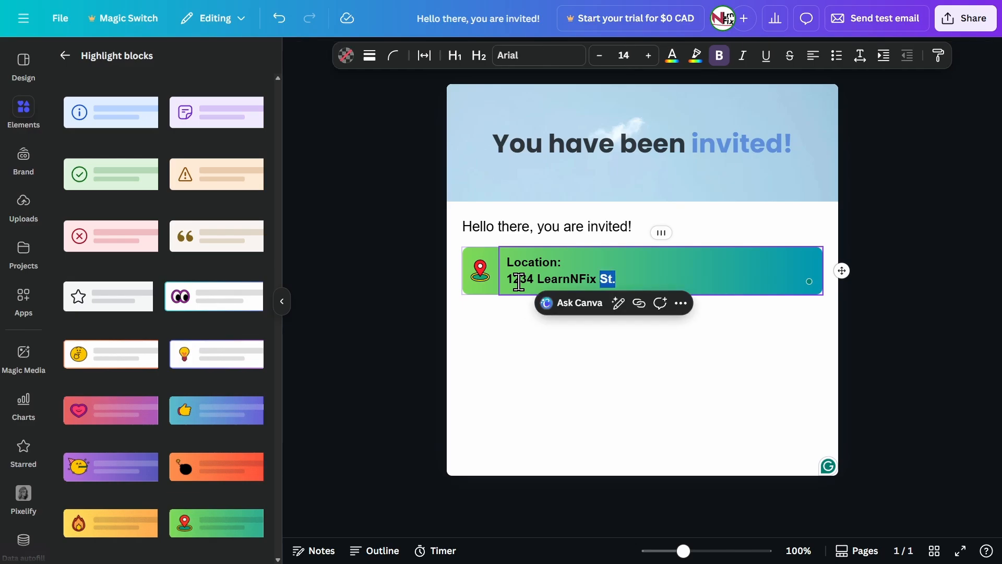
key("ctrl+b")
left_click(591, 338)
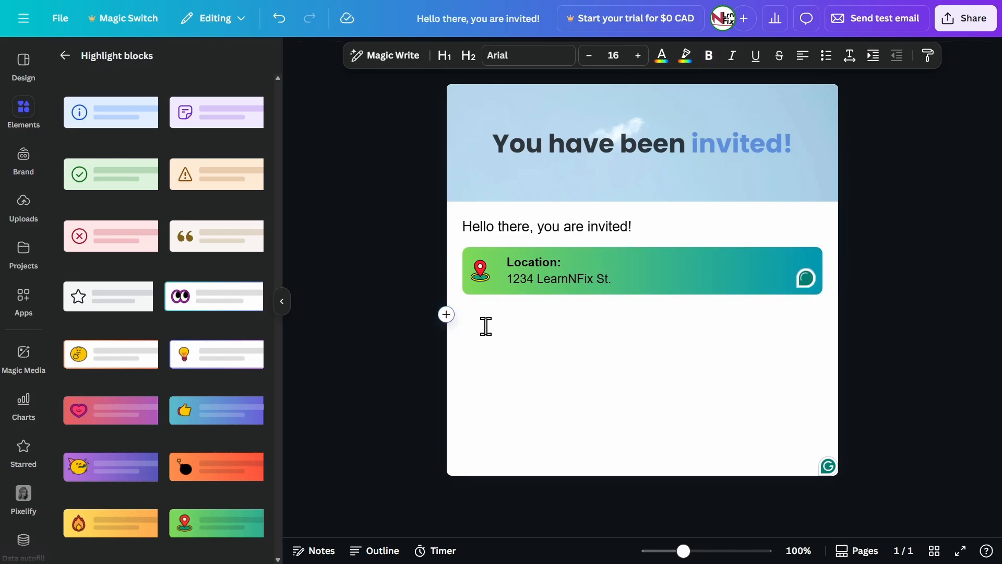
Change the location block's background from the gradient to a solid light blue that matches the sky banner.
left_click(562, 243)
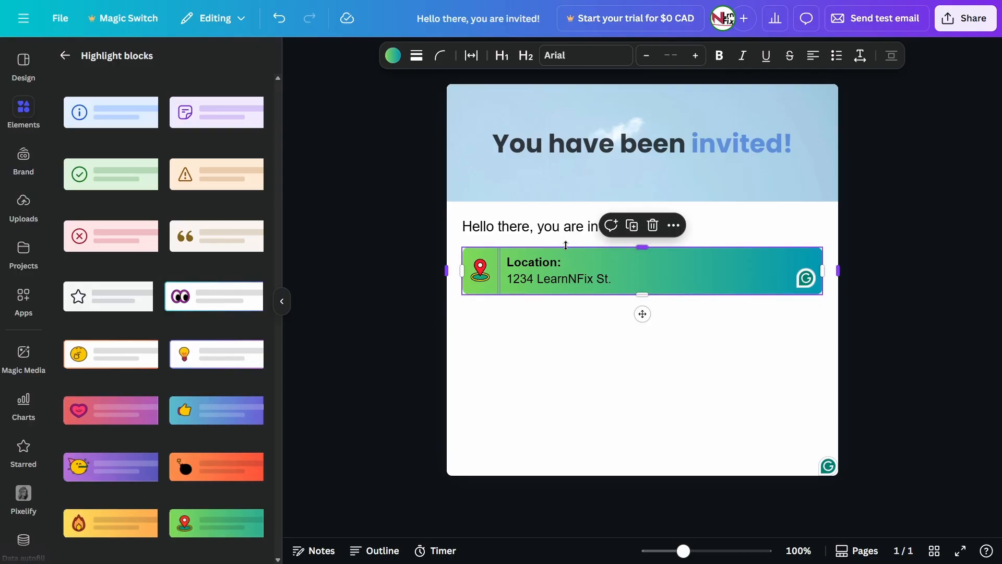
left_click(393, 56)
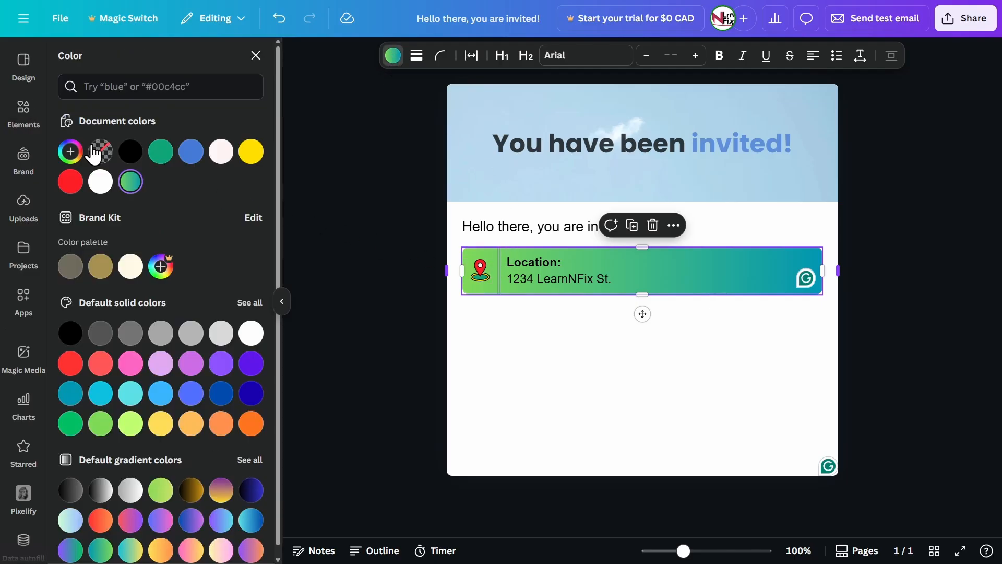
left_click(71, 152)
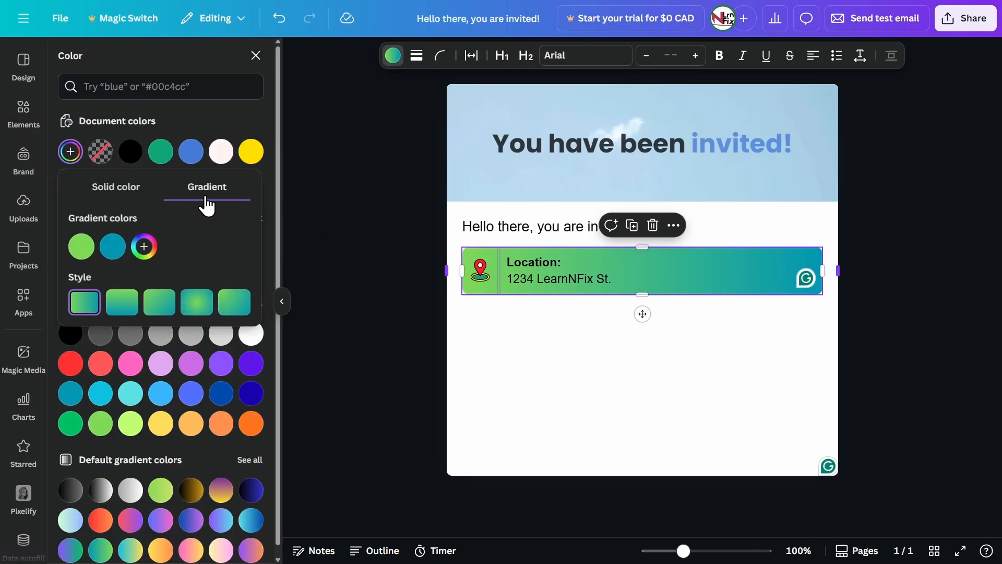
left_click(125, 189)
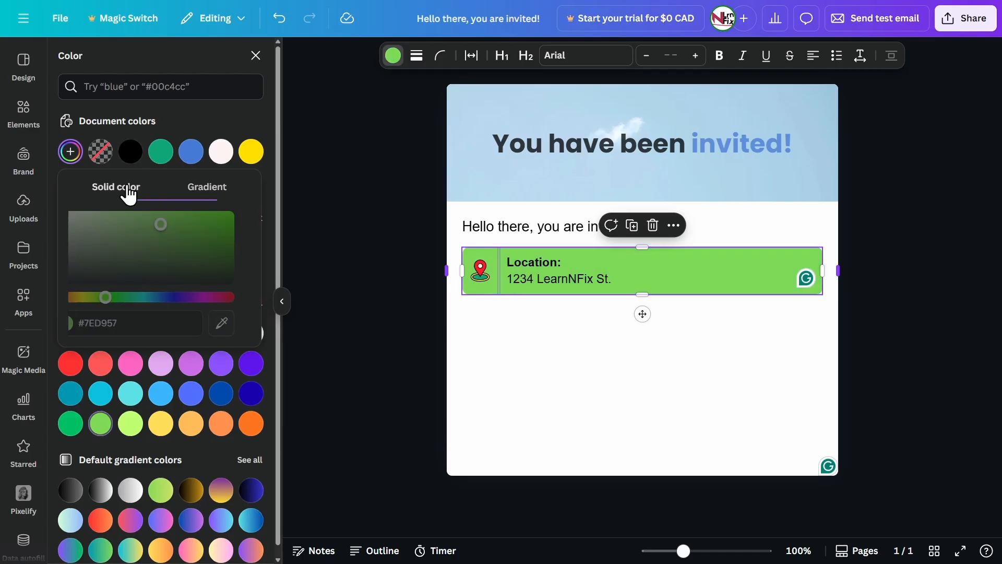
left_click_drag(168, 298, 165, 299)
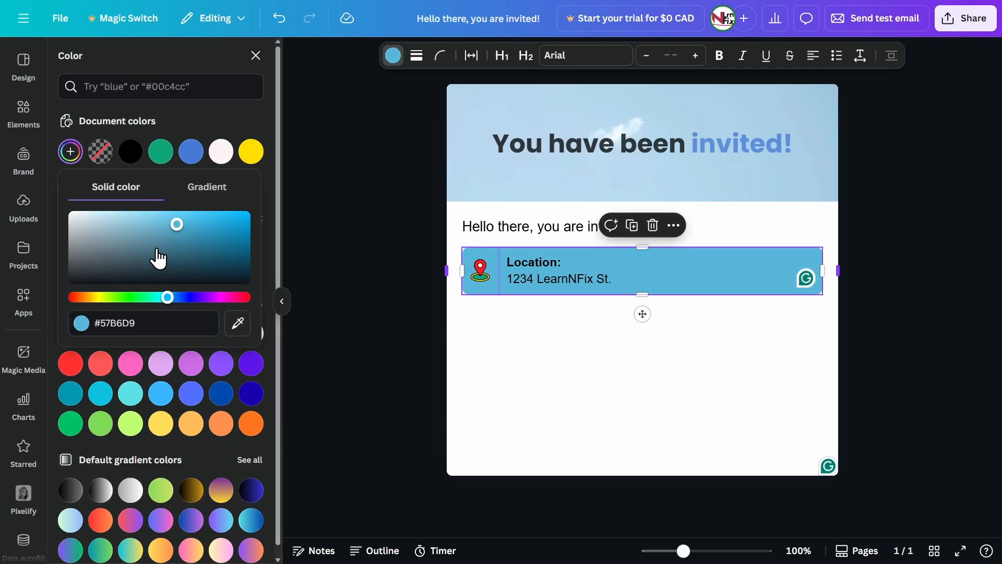
left_click_drag(154, 235, 116, 221)
left_click(375, 268)
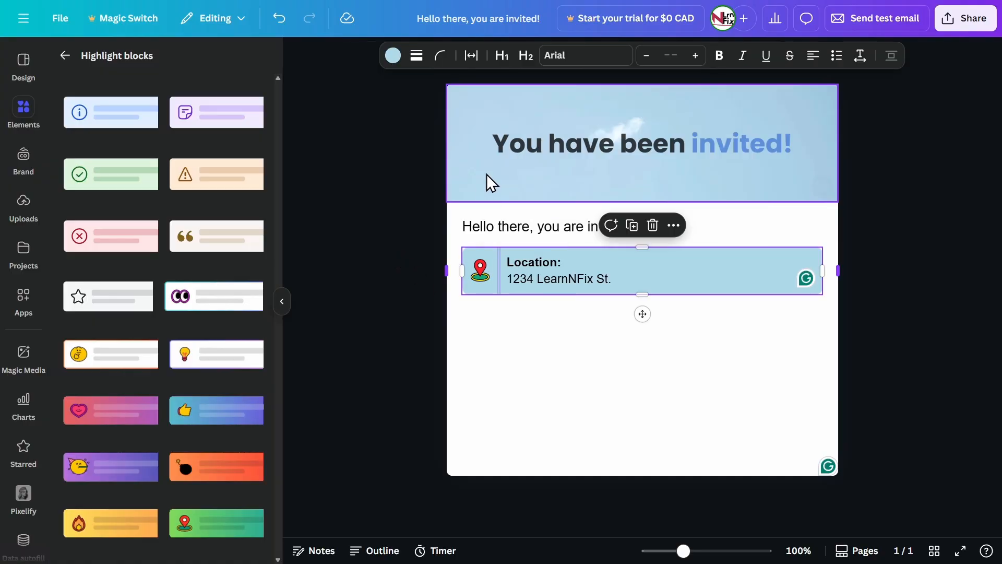
left_click(376, 289)
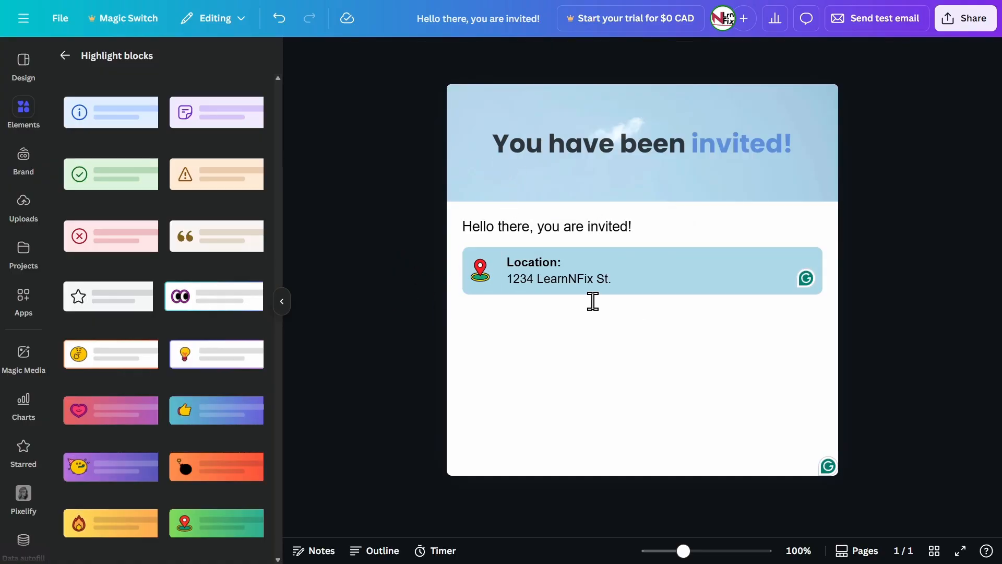
Add the line "This event will include:" below the location block, followed by a new empty line.
left_click(614, 325)
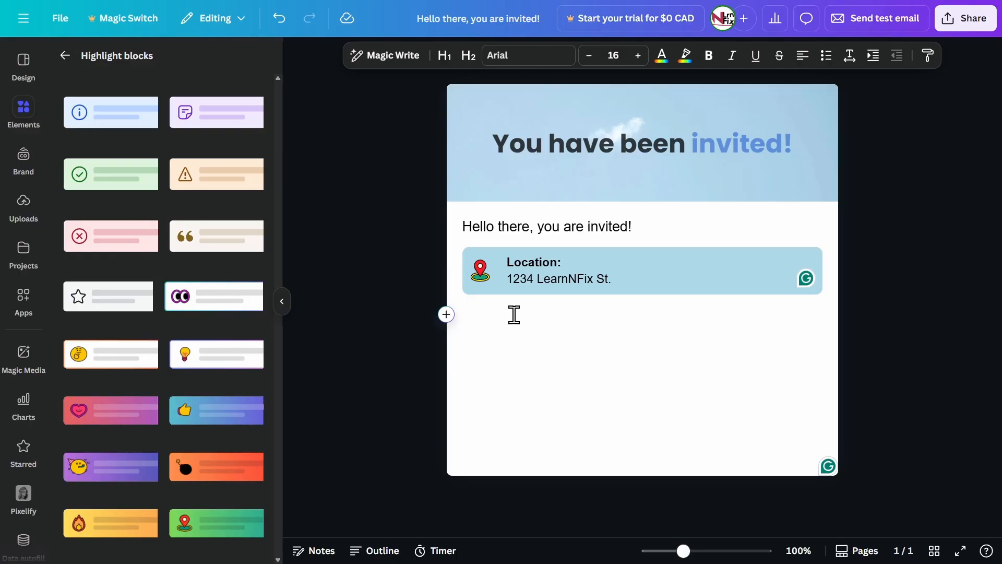
type("his event will include:")
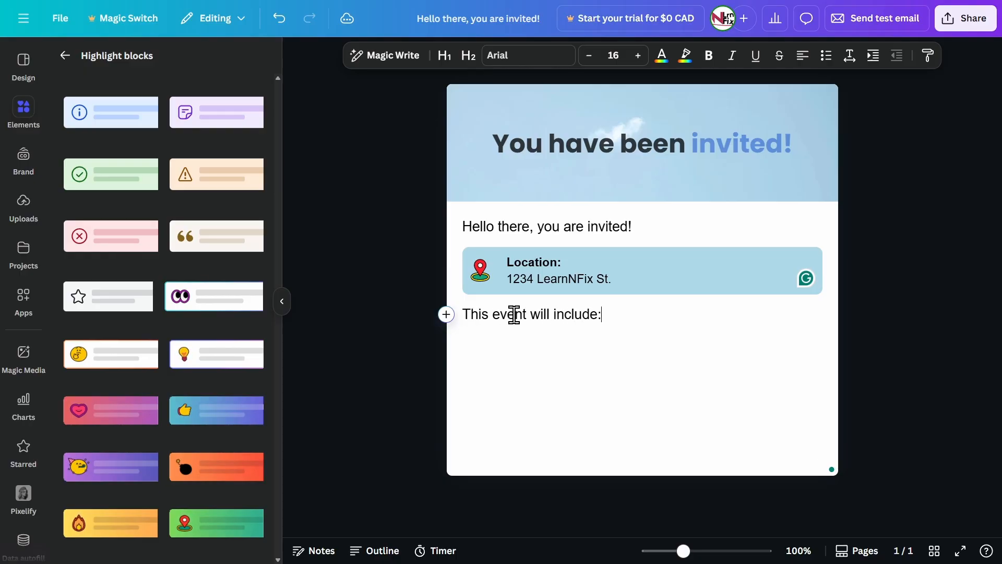
key("Return")
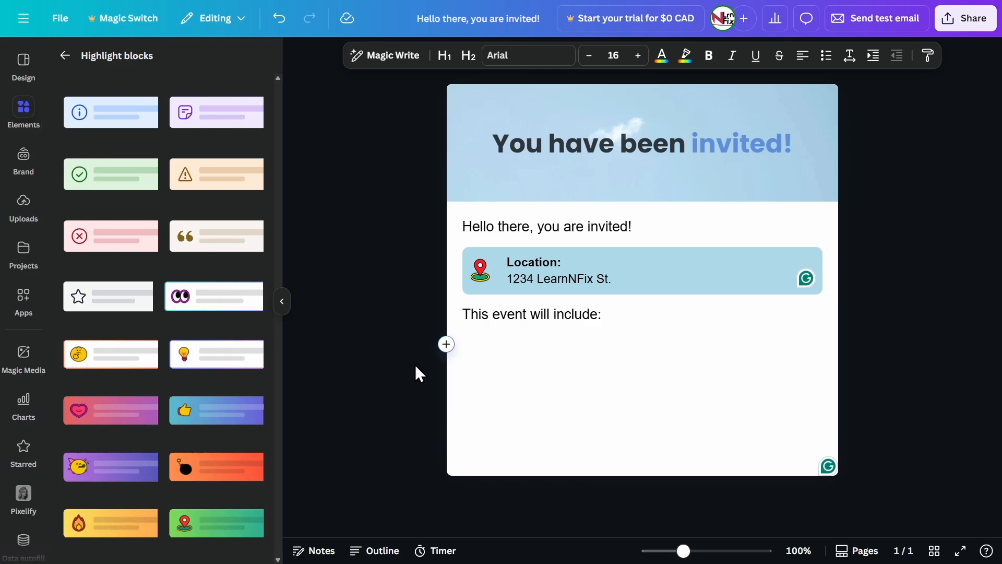
left_click(446, 345)
type("colum")
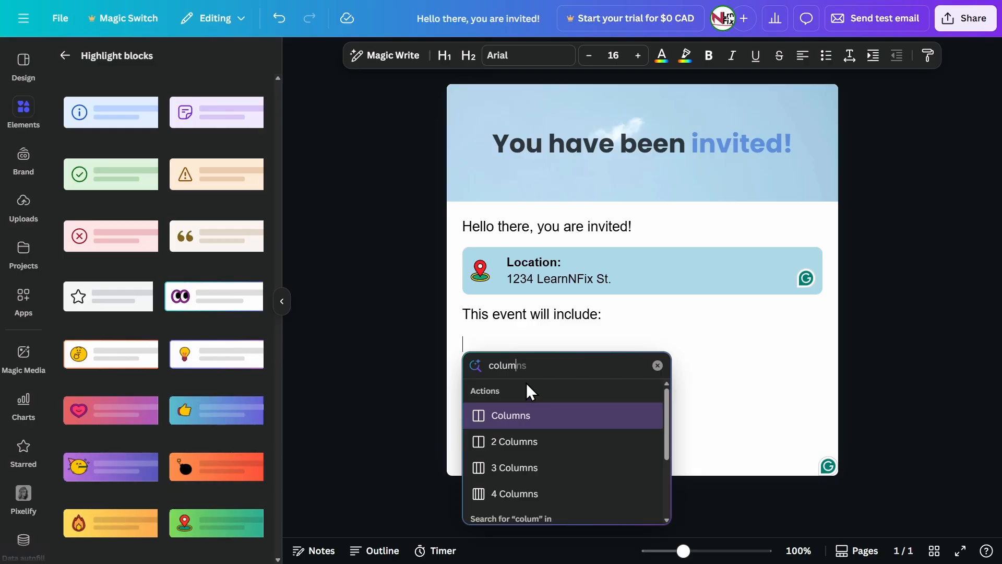
left_click(664, 332)
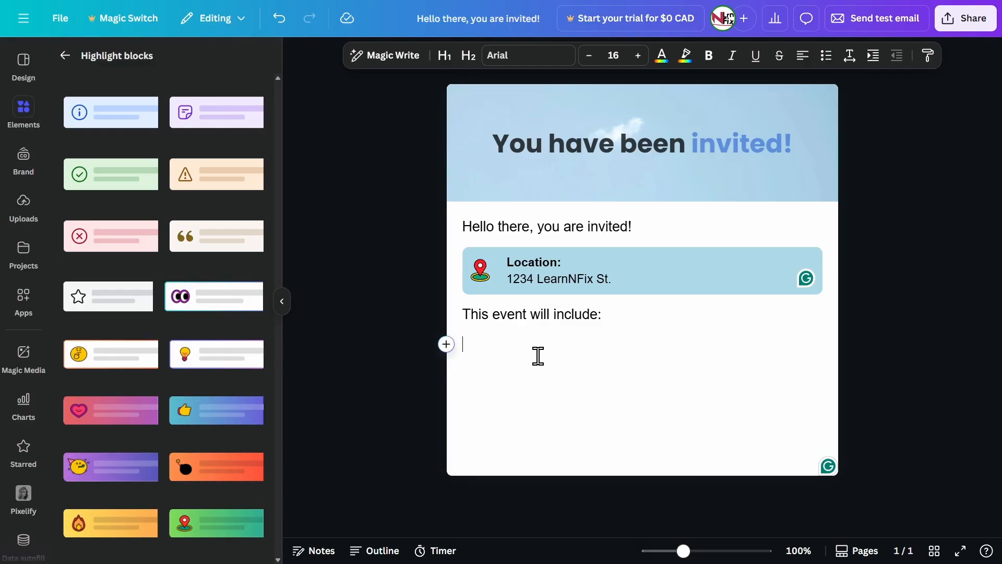
Insert the pre-designed three-column block with images and body text below the "This event will include:" line.
left_click(21, 112)
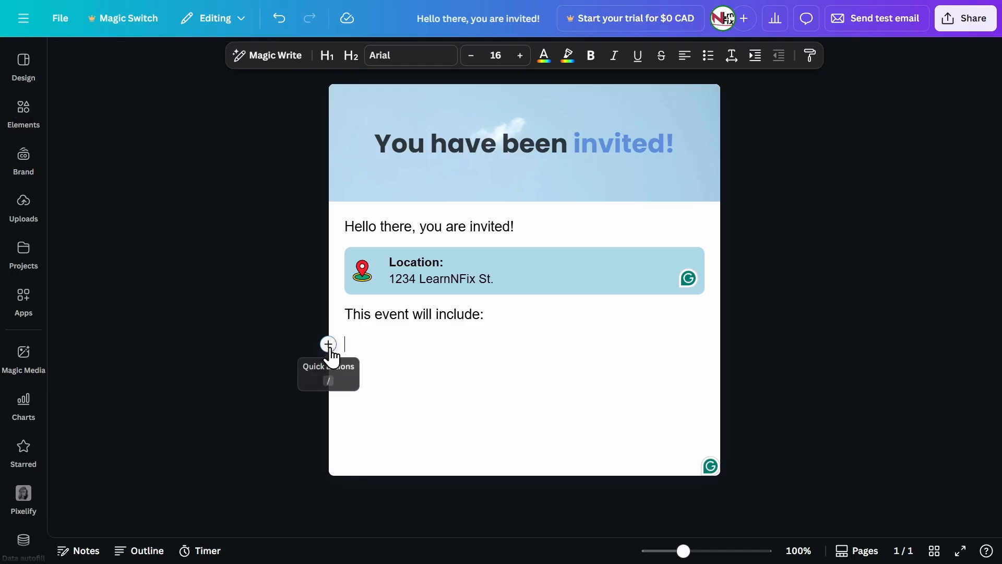
left_click(22, 112)
left_click(63, 61)
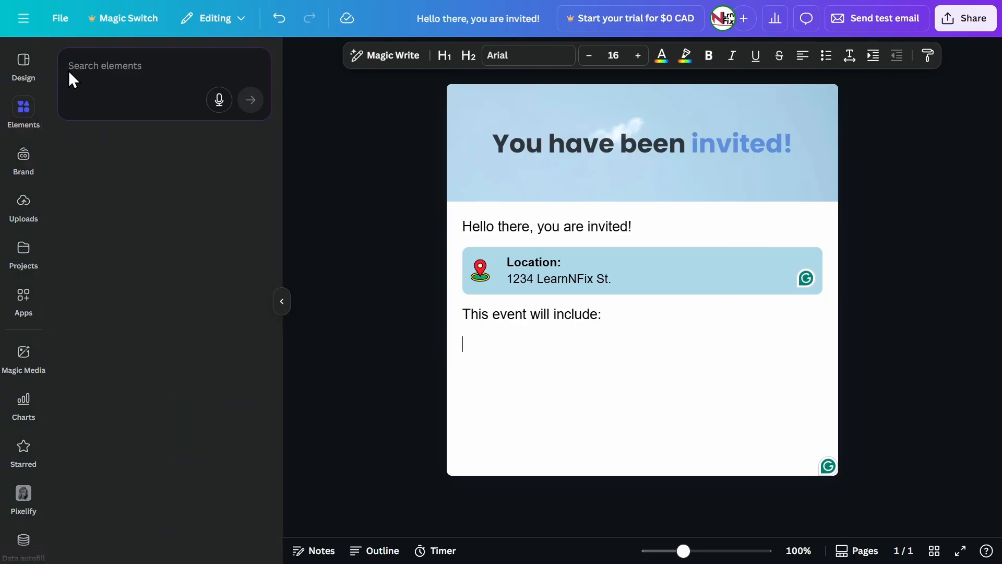
scroll(172, 295, "down", 3)
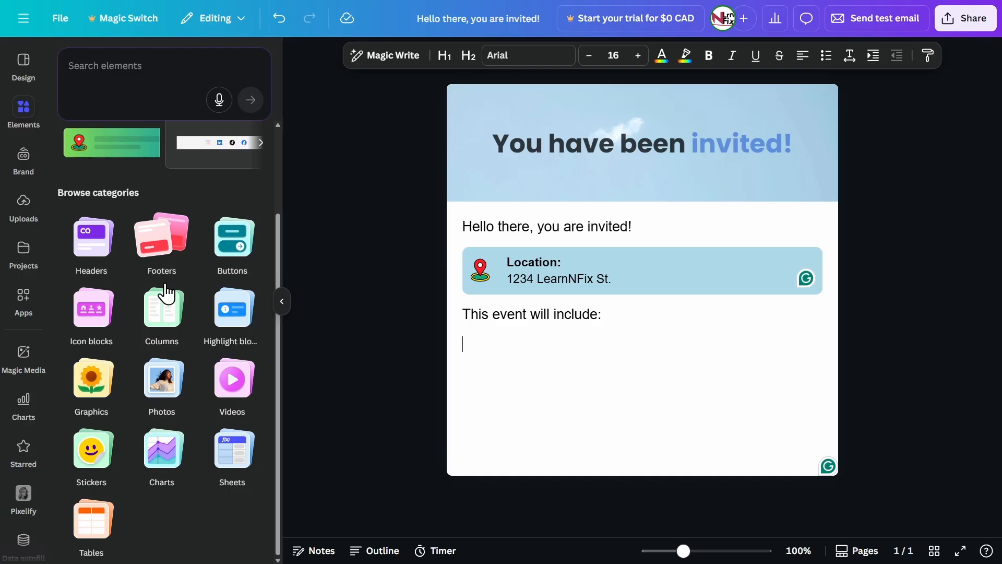
left_click(167, 305)
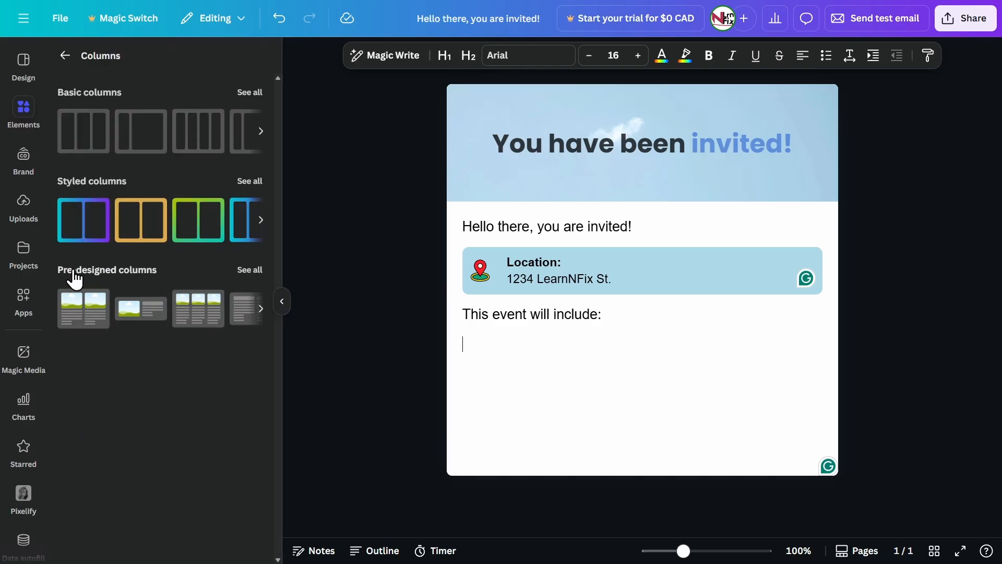
left_click(250, 270)
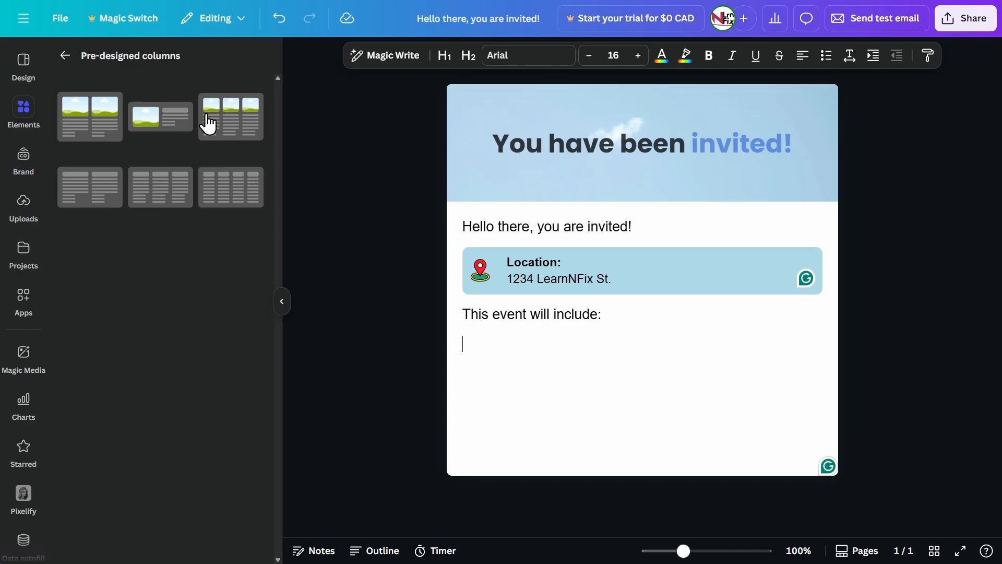
left_click(236, 127)
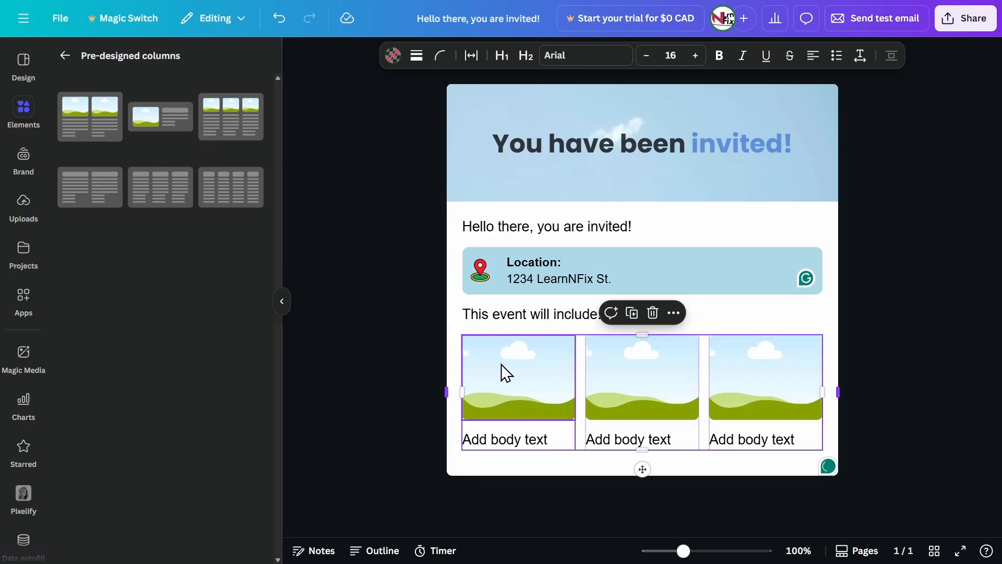
left_click(422, 303)
Replace the first column's placeholder text with "Free food & drinks".
scroll(667, 317, "up", 2)
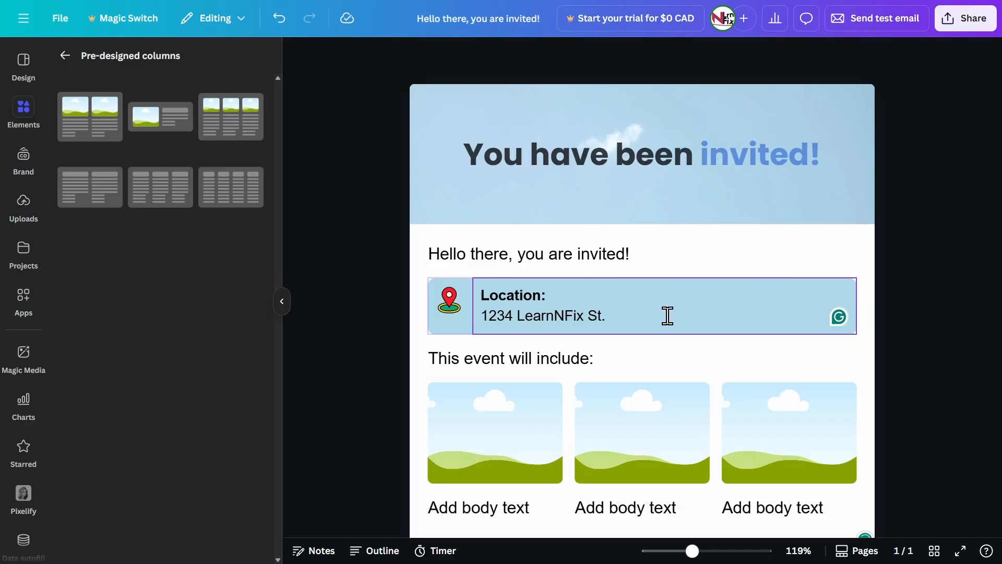
scroll(668, 316, "up", 2)
scroll(663, 325, "down", 3)
left_click(515, 476)
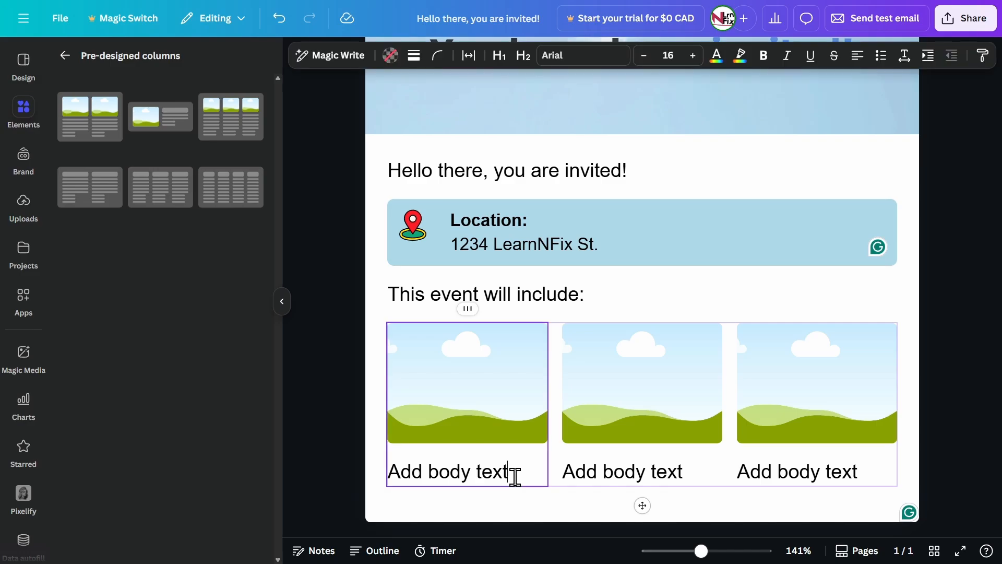
left_click_drag(514, 476, 386, 472)
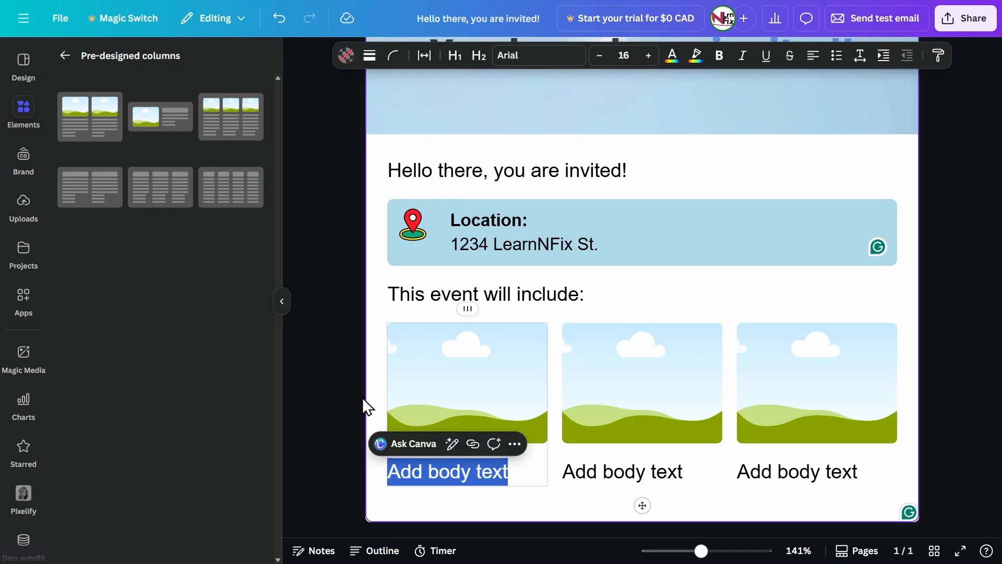
type("Free food & ")
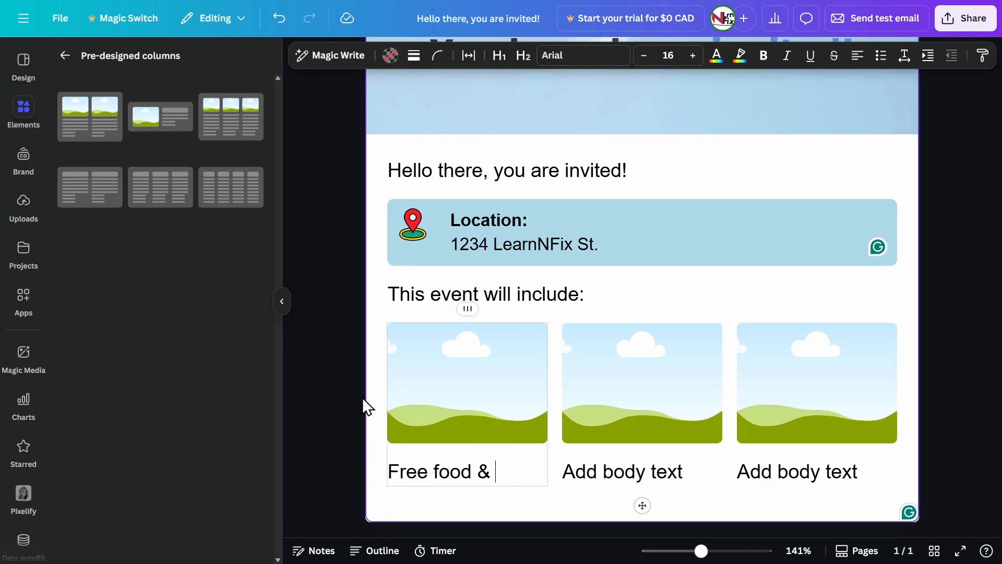
type("drinks")
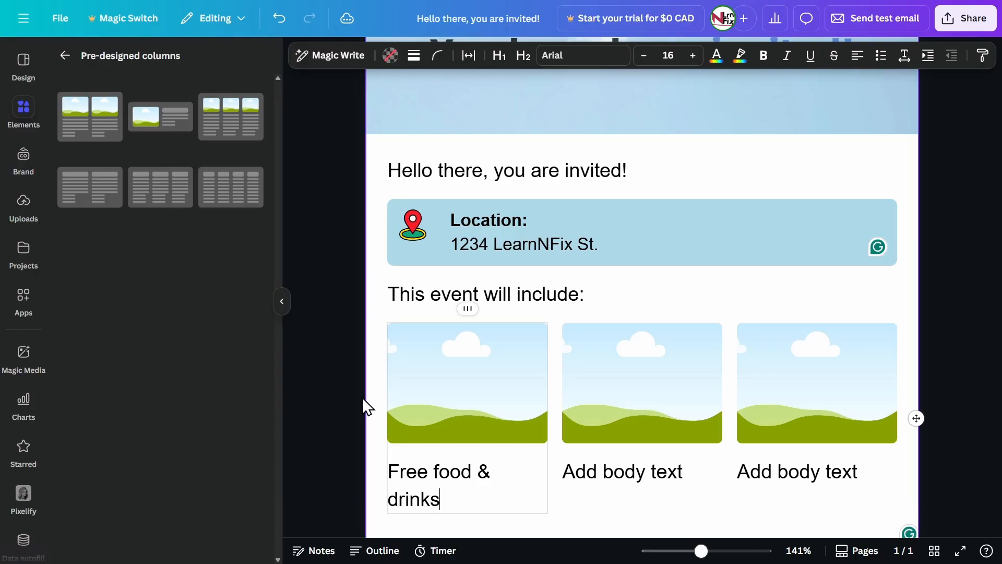
Replace the second column's placeholder text with "Fun Activities".
double_click(615, 469)
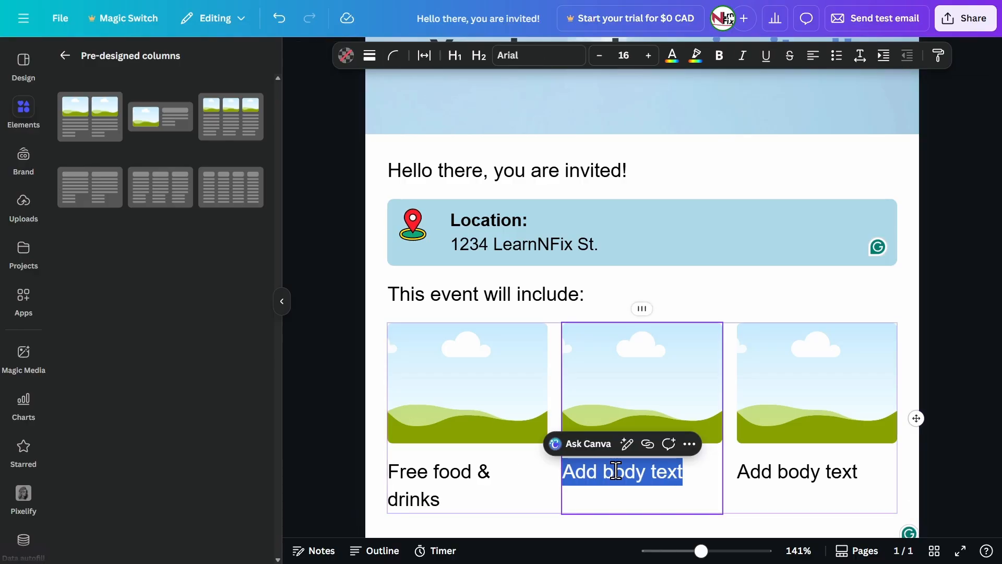
type("Fun A")
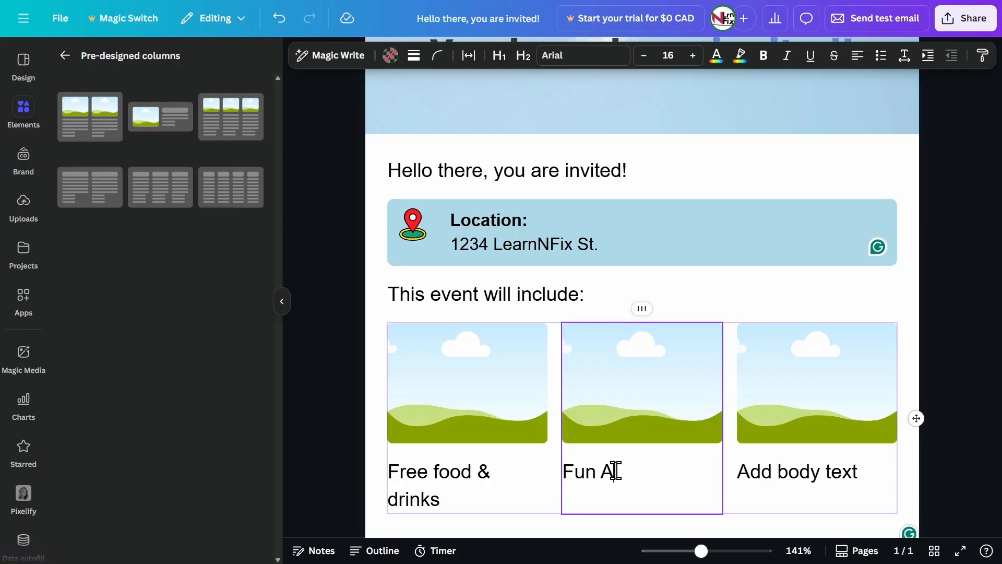
type("Ctivi")
key("BackSpace")
key("BackSpace")
type("ct")
key("BackSpace")
key("BackSpace")
key("BackSpace")
type("ctivities")
Replace the third column's placeholder text with "Prizes and Rewards".
left_click(762, 473)
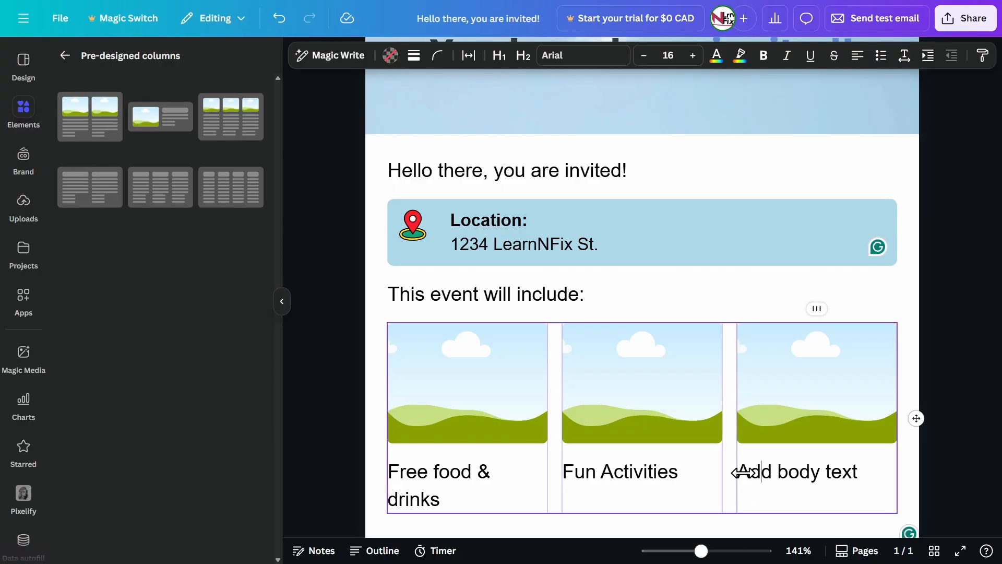
triple_click(856, 468)
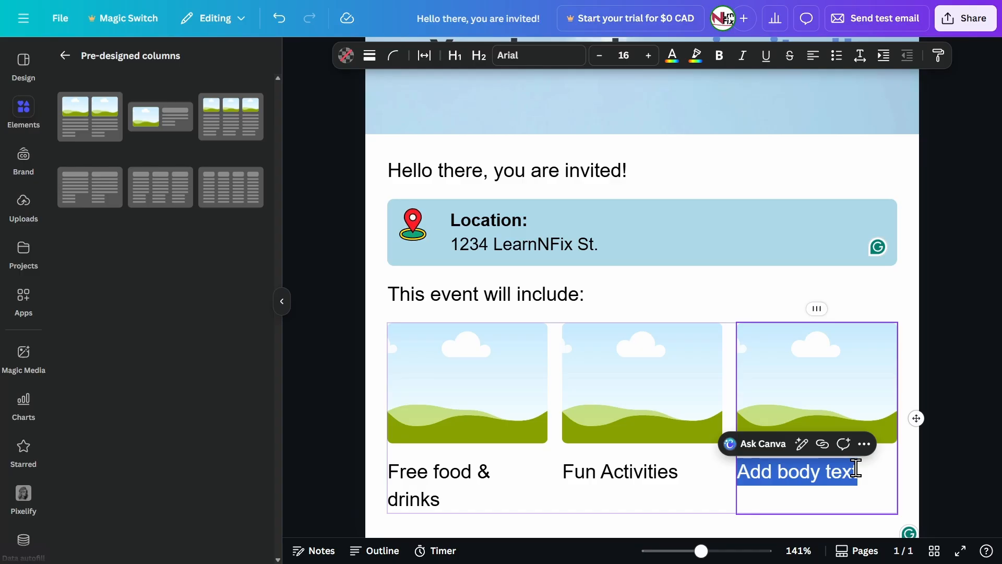
type("Prizes and Rewards")
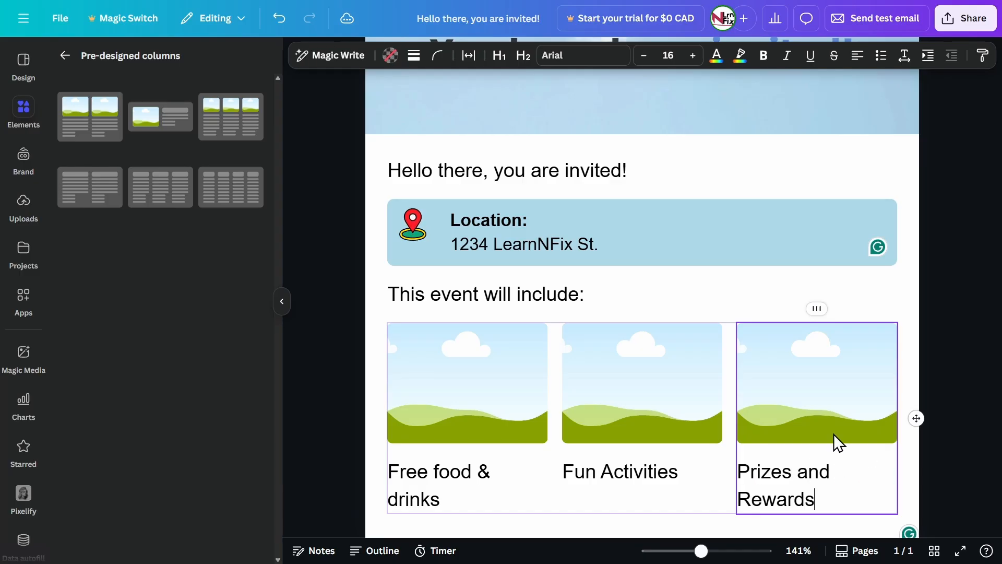
left_click(711, 288)
From the recently used photos, place the cheese and fruit platter in the first column's image frame and the climbing wall in the second's.
scroll(609, 296, "down", 1)
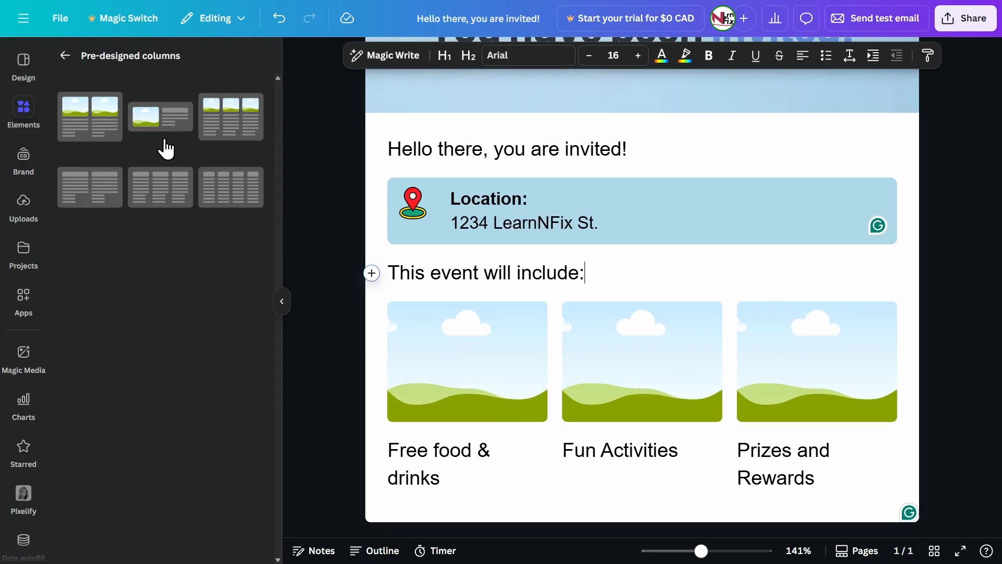
left_click(65, 59)
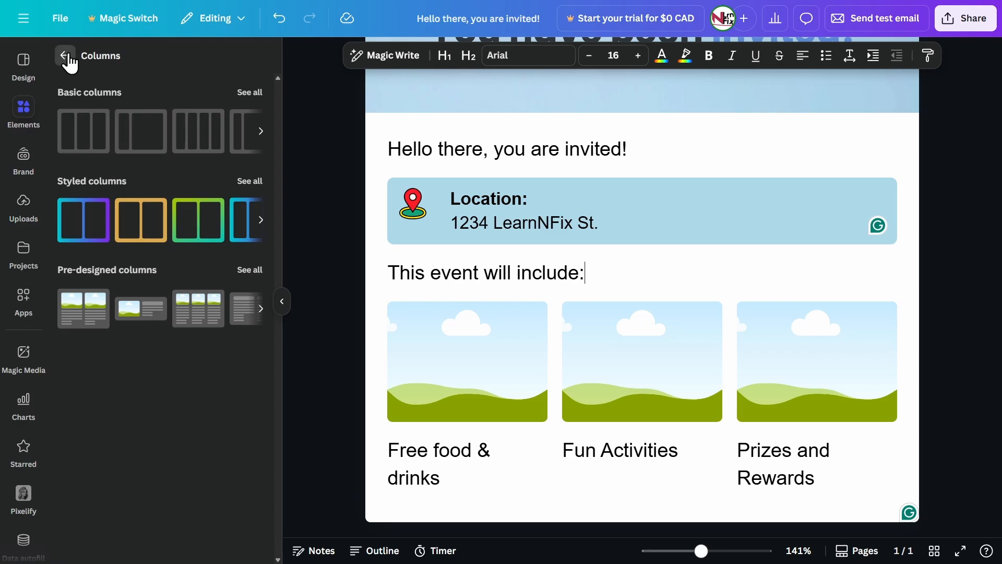
left_click(67, 58)
scroll(147, 308, "down", 2)
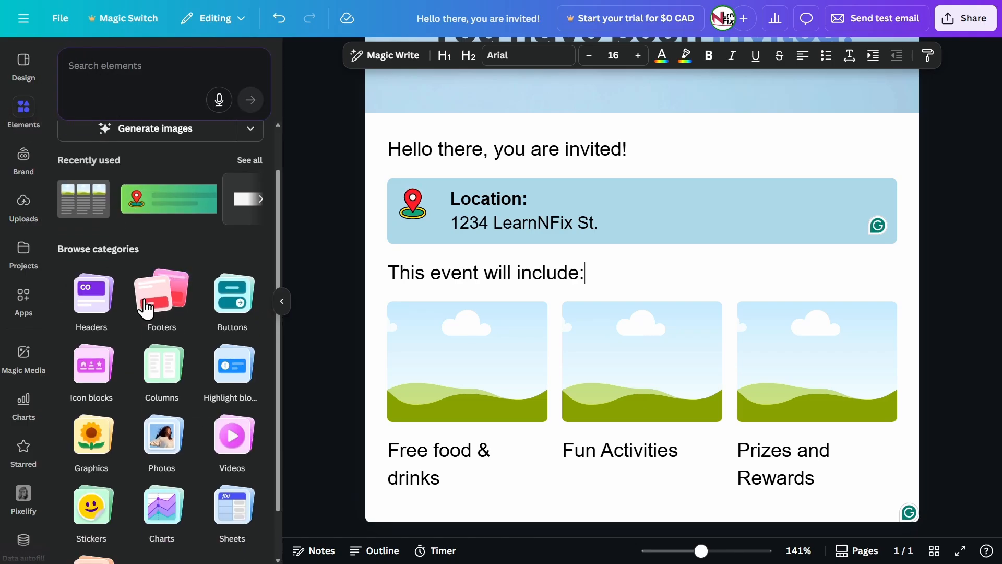
left_click(158, 386)
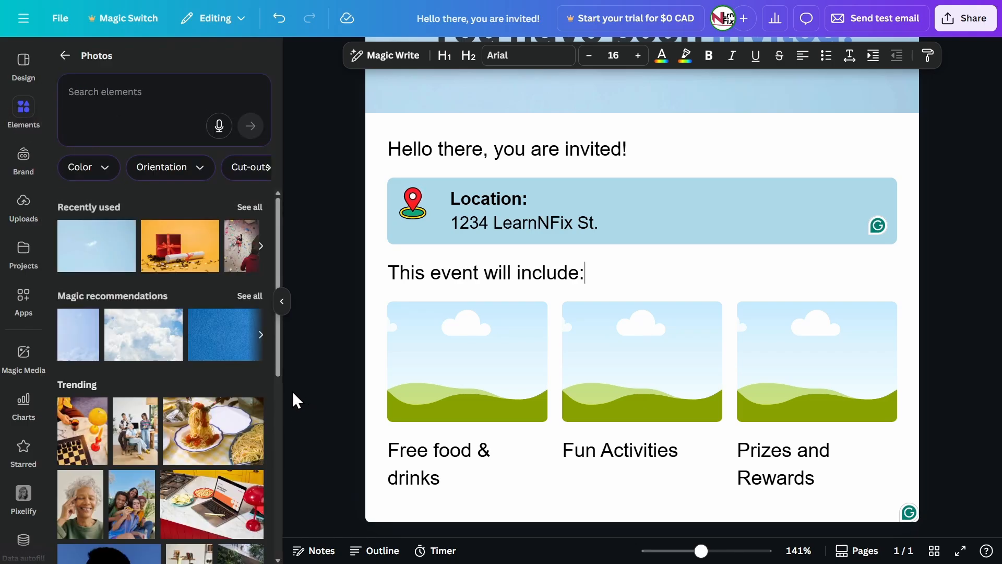
left_click(248, 207)
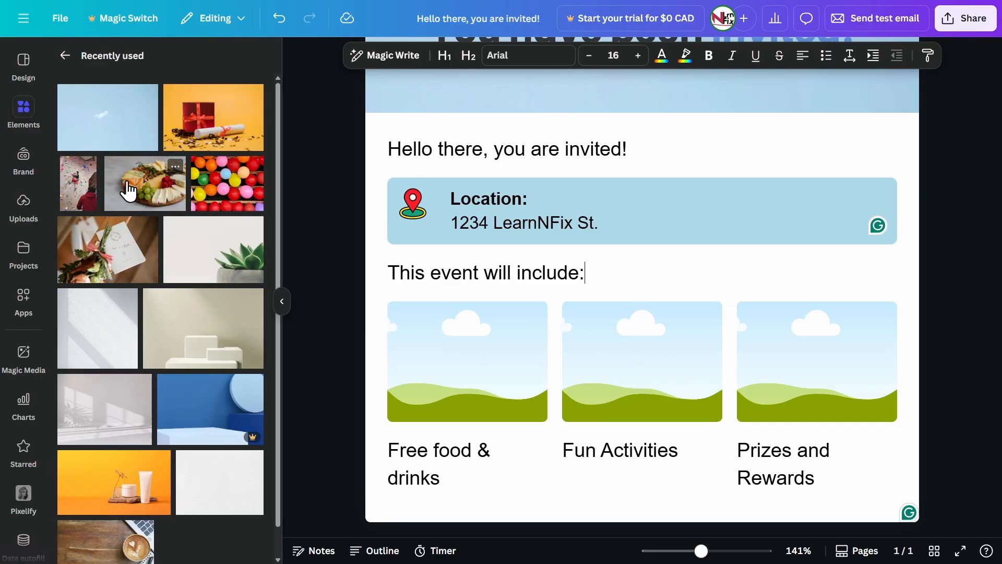
left_click_drag(144, 194, 453, 350)
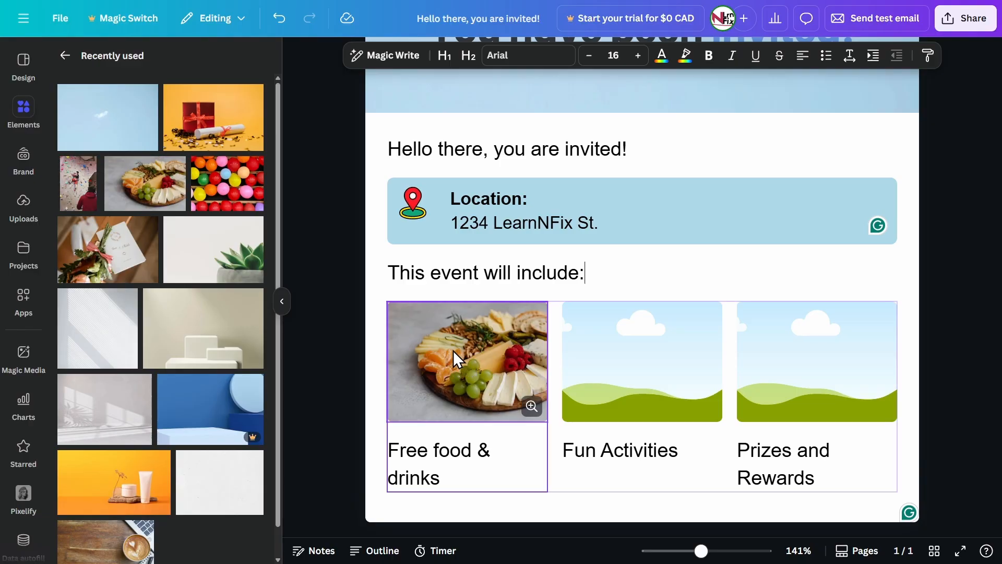
left_click_drag(80, 195, 607, 349)
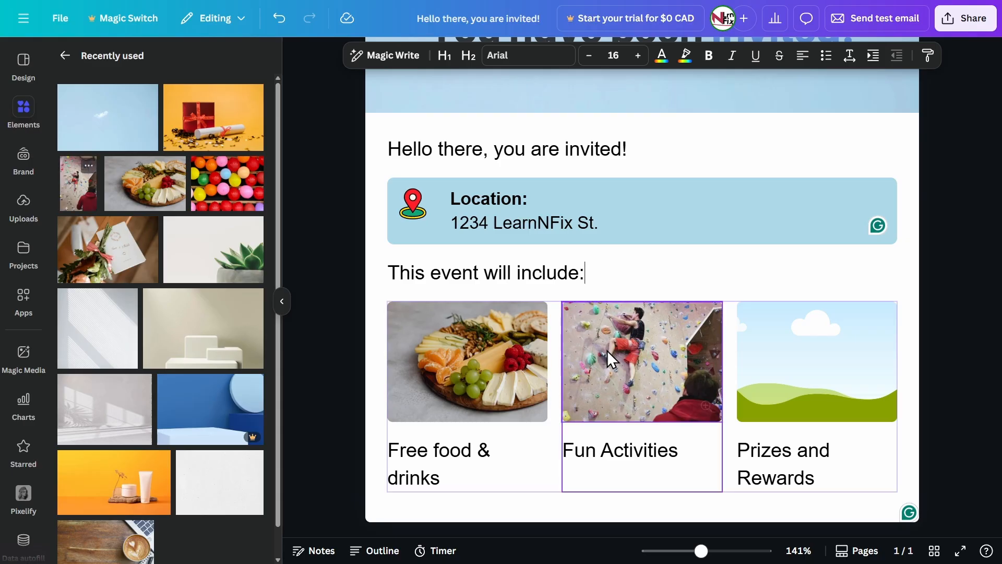
Place the recently used red gift box photo in the third column's image frame.
left_click_drag(200, 119, 787, 361)
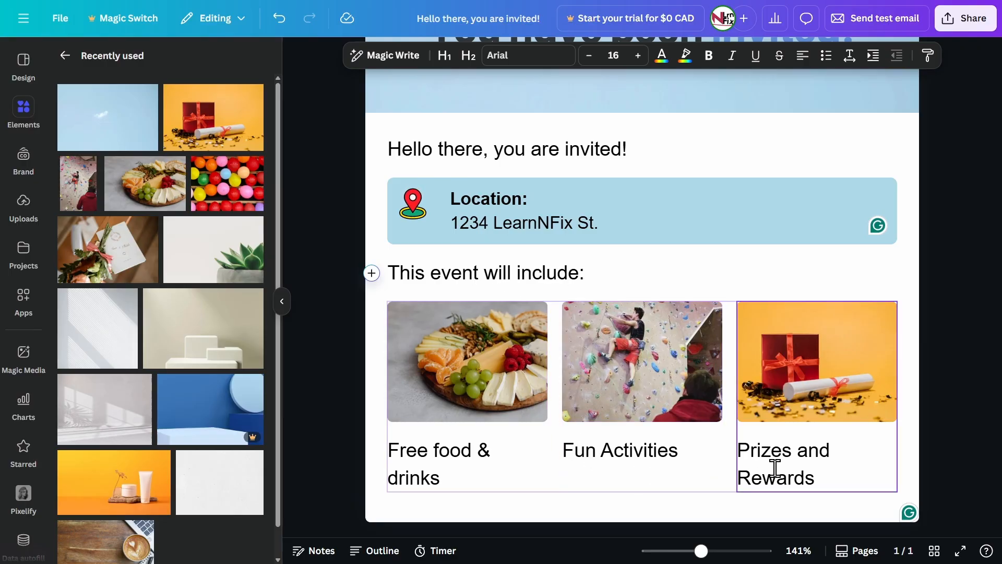
left_click(743, 454)
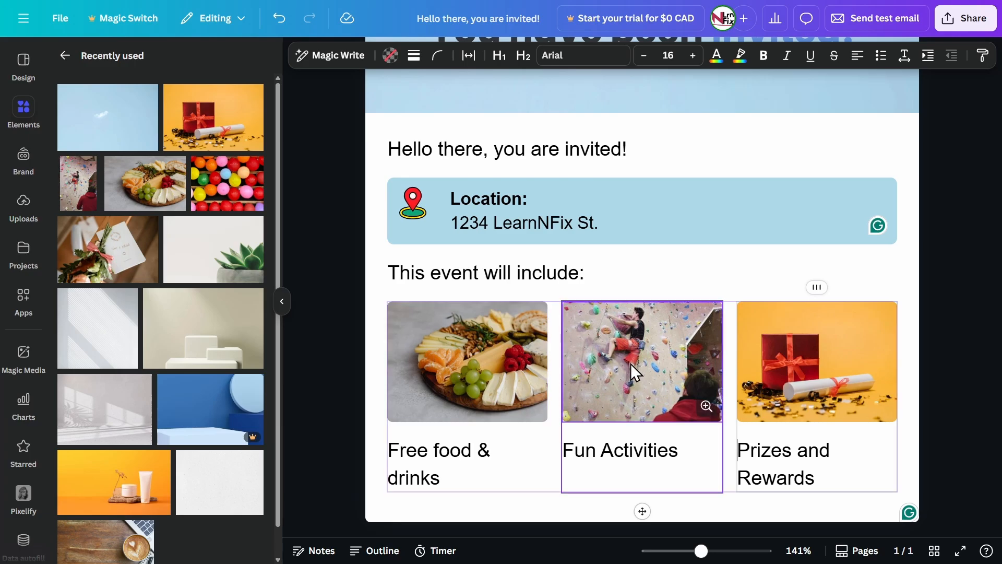
Add a new line below the three columns reading "Join the fun!" in bold.
left_click(467, 502)
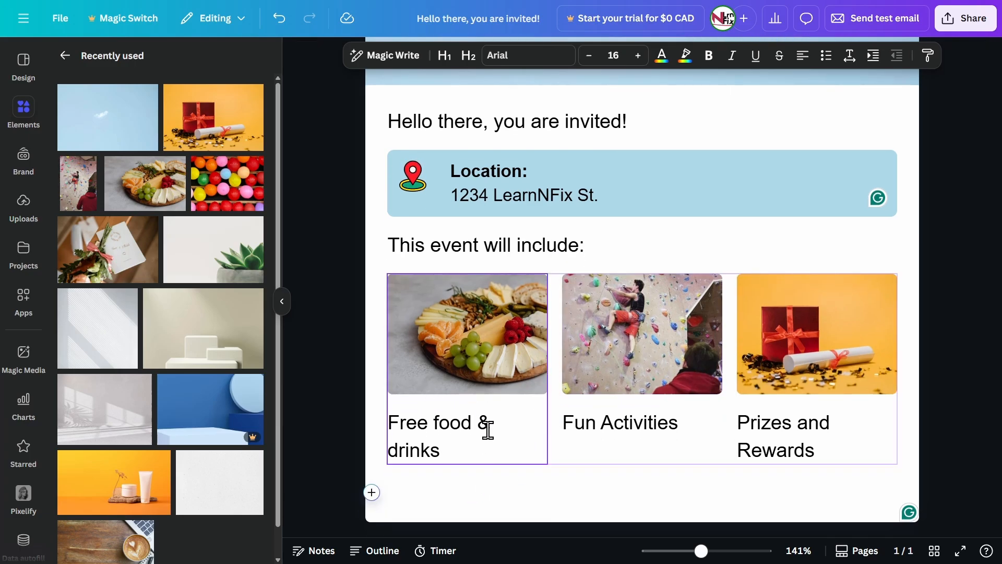
key("Return")
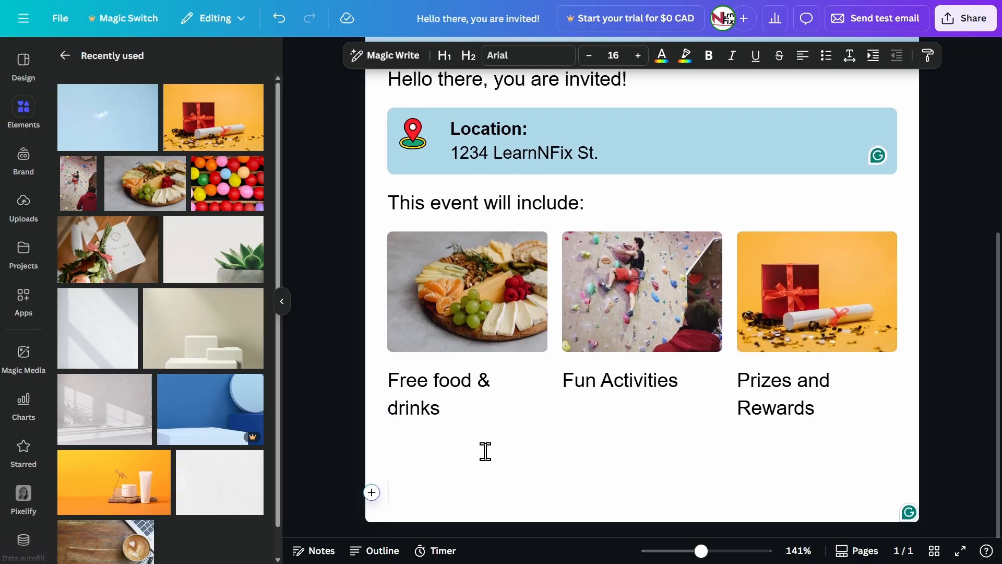
type("Join the cal")
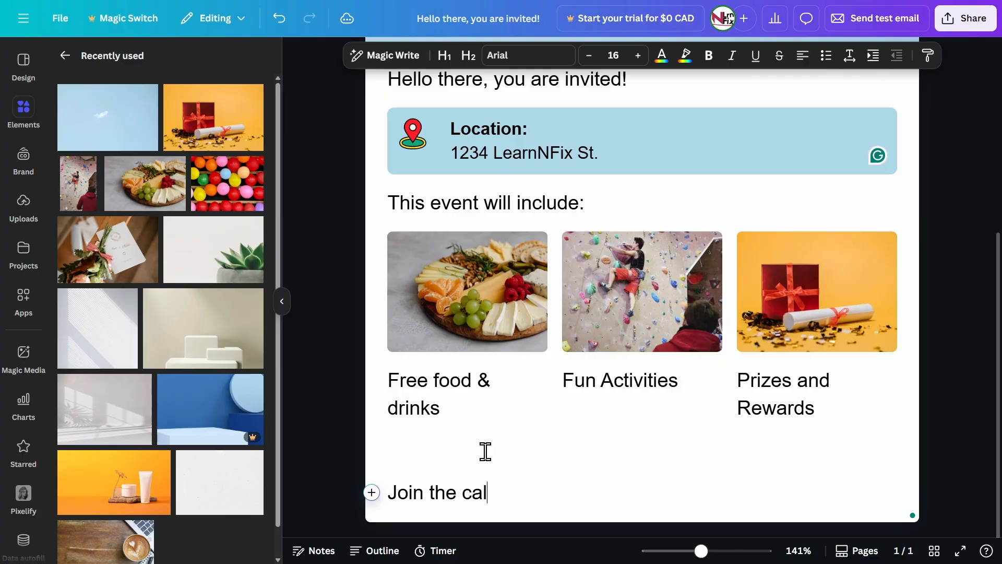
key("BackSpace")
key("BackSpace")
key("BackSpace")
key("ctrl+shift+Left")
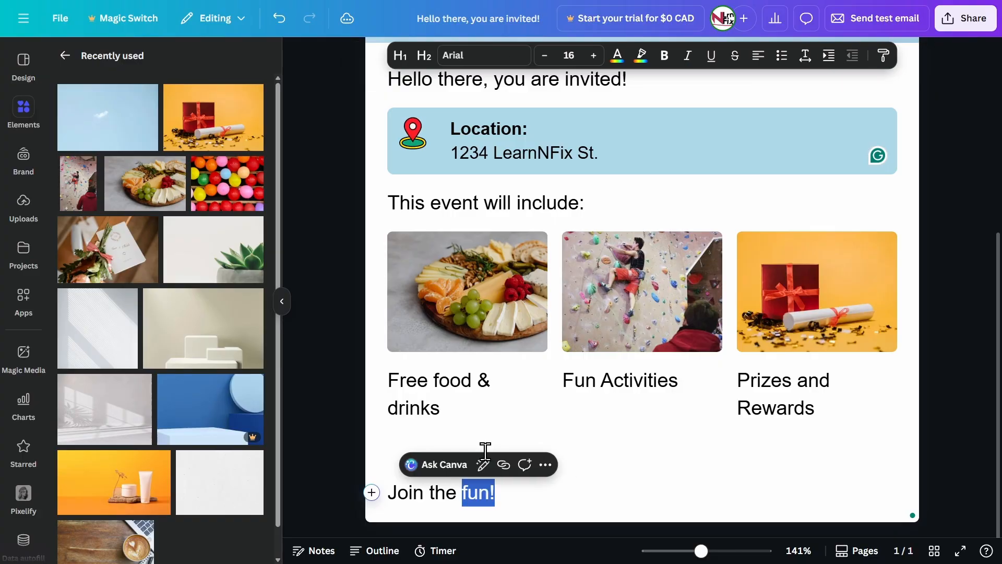
key("ctrl+shift+Left")
key("ctrl+shift+Left")
key("ctrl+b")
key("Right")
key("ctrl+b")
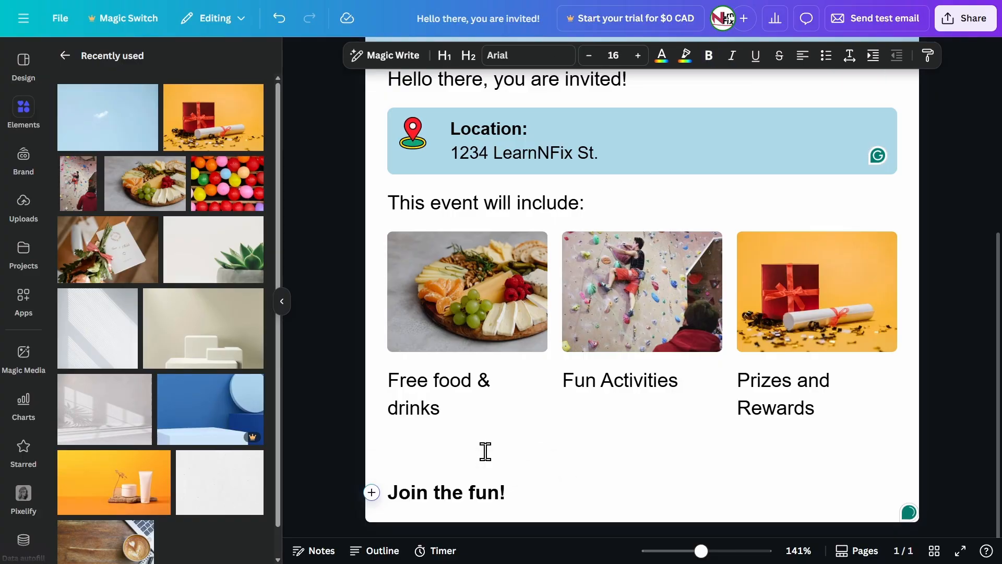
Continue the line in regular weight with "You are eligible to bring 3 other people with you." and start a new paragraph.
type("You are eil")
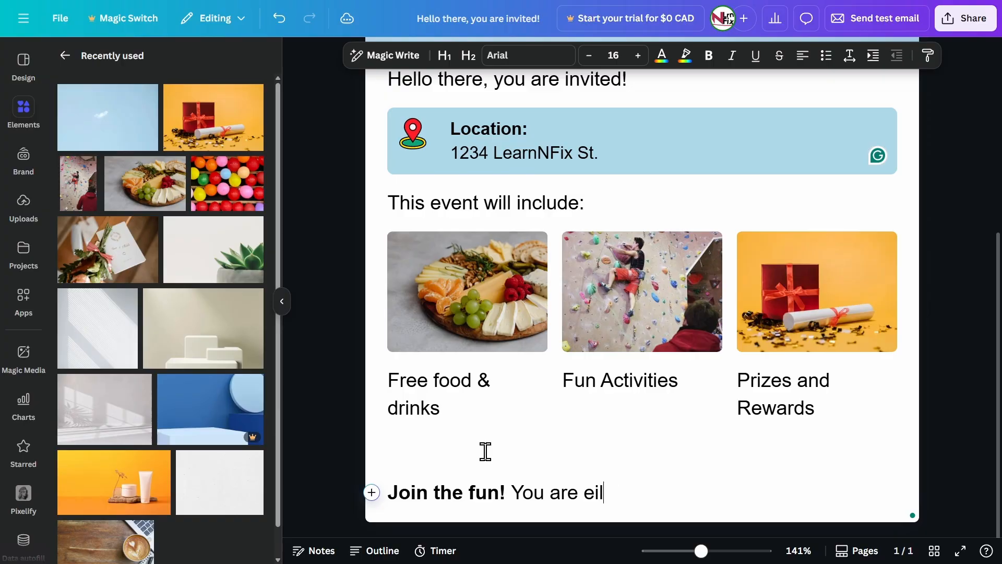
key("BackSpace")
key("BackSpace")
type("ligible to ")
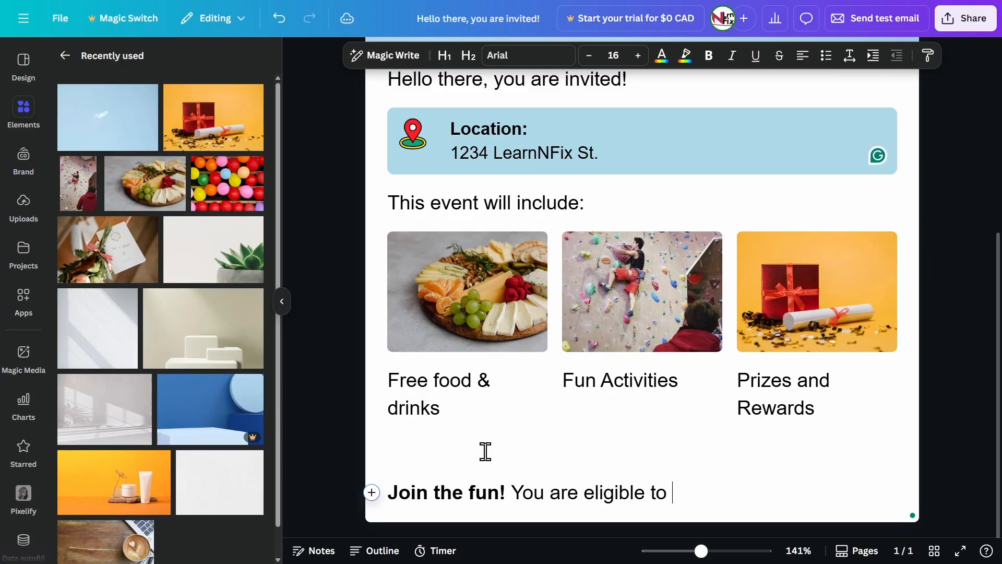
type("bring 3 o")
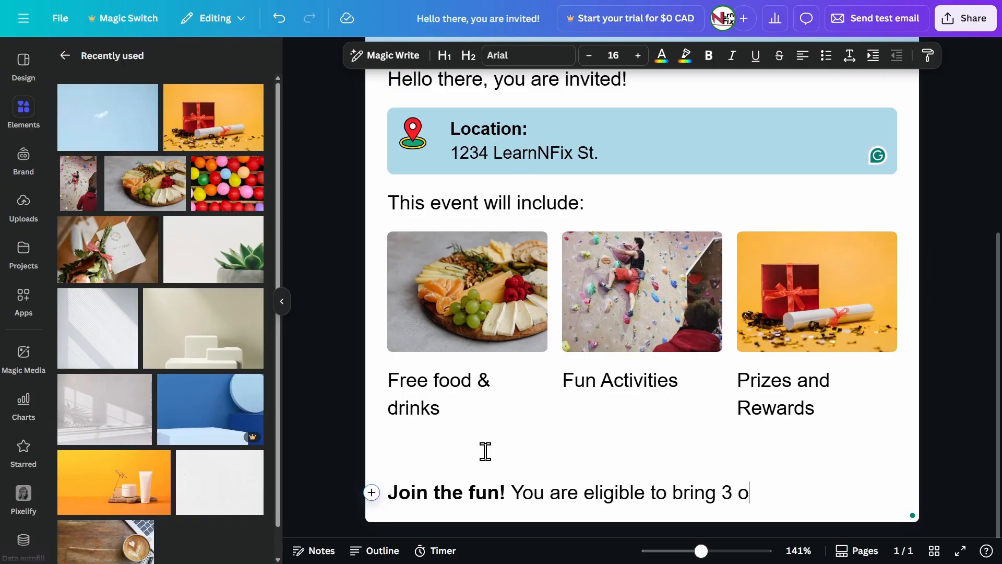
type("ther people with yo")
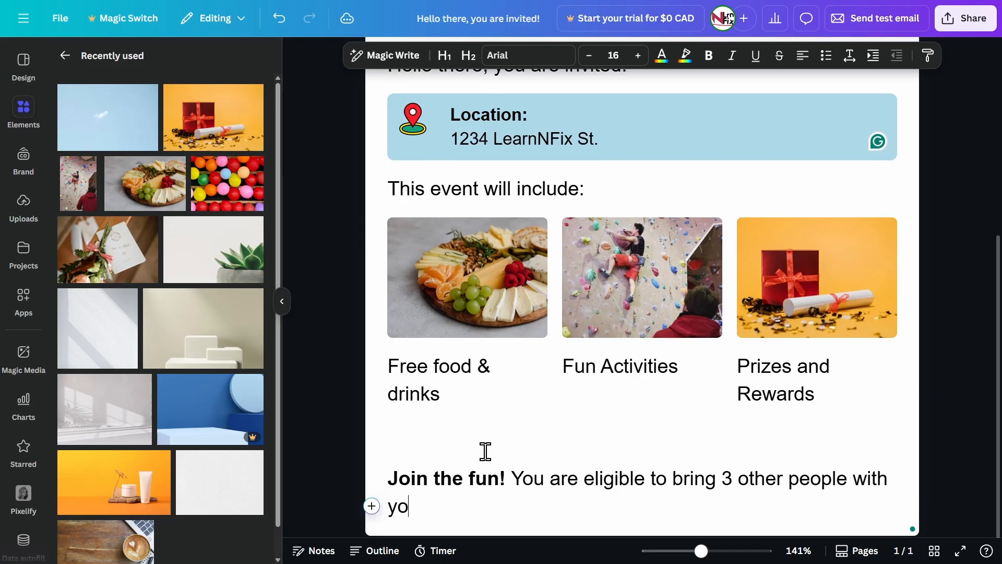
type("u.")
key("Return")
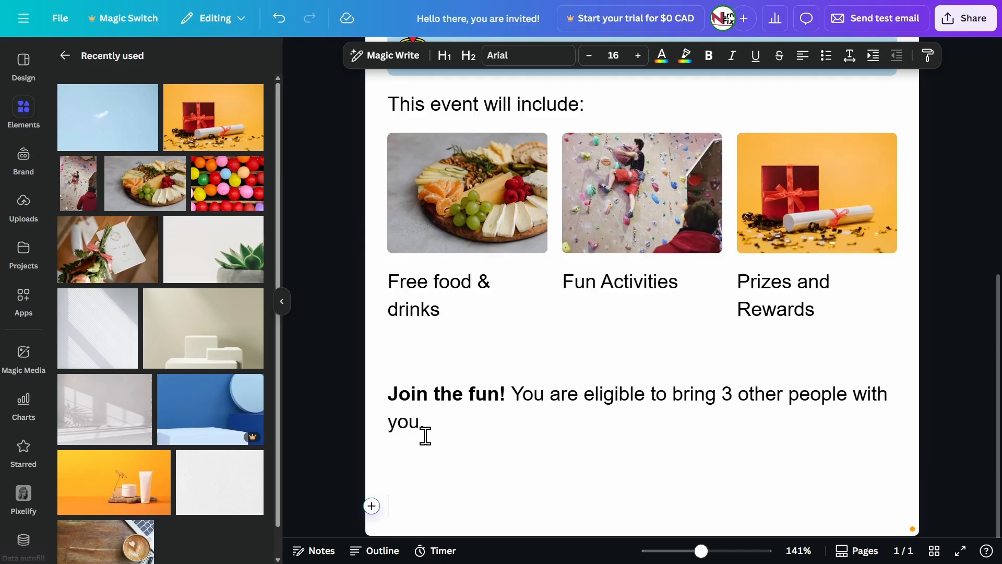
Insert the icon block with coloured Instagram, LinkedIn, TikTok and Facebook logos below the closing text.
scroll(447, 432, "down", 1)
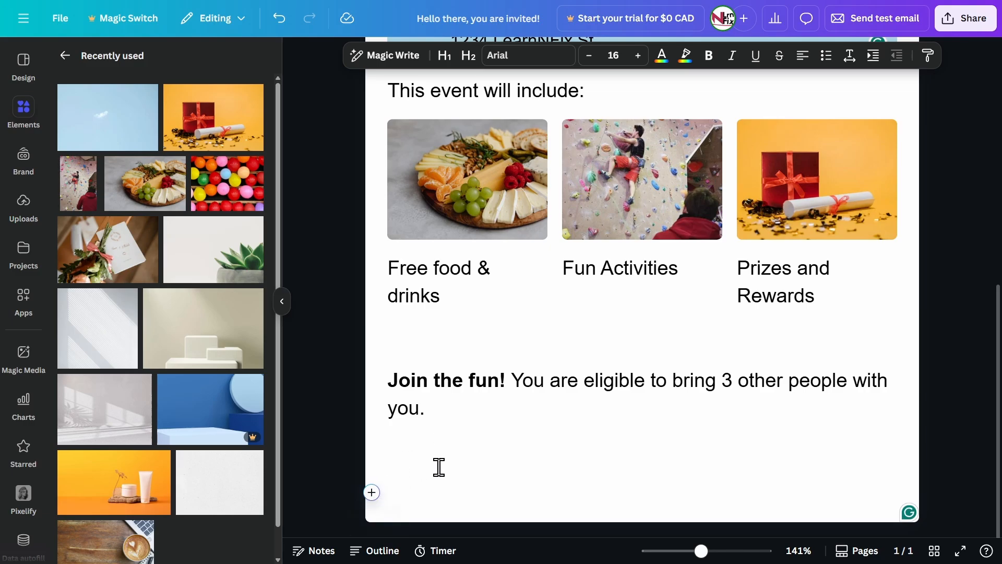
left_click(63, 58)
scroll(133, 208, "down", 5)
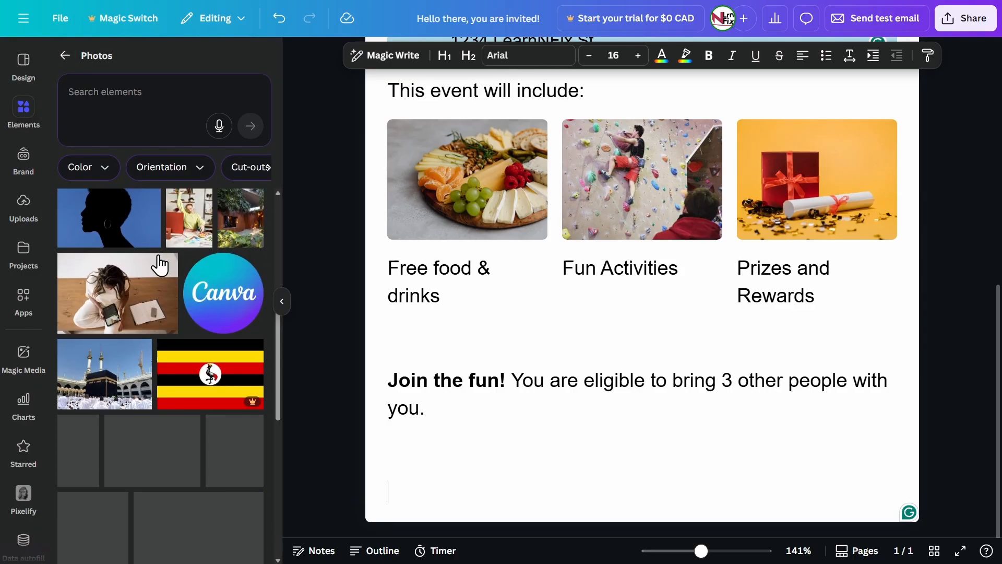
left_click(63, 56)
scroll(168, 307, "down", 2)
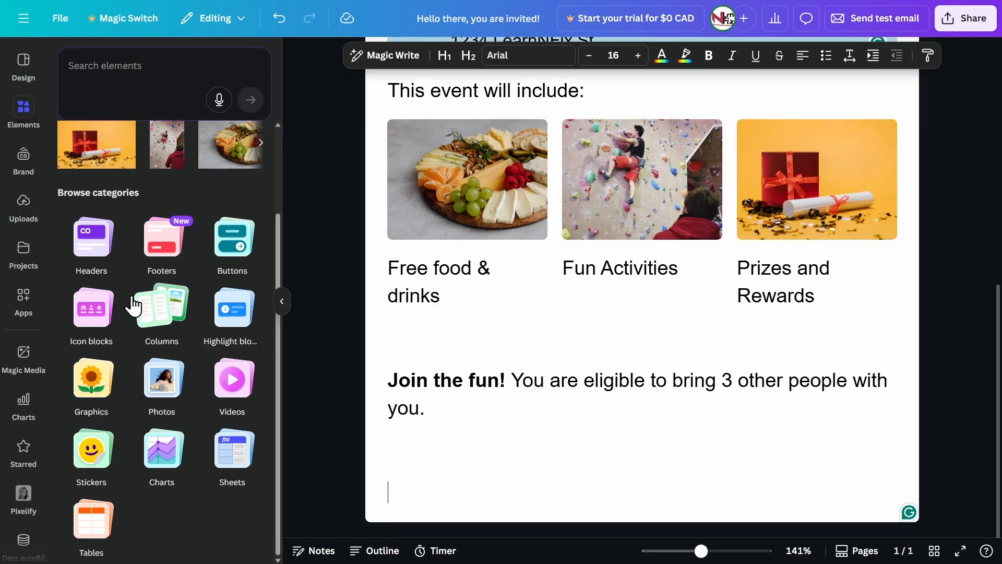
left_click(87, 316)
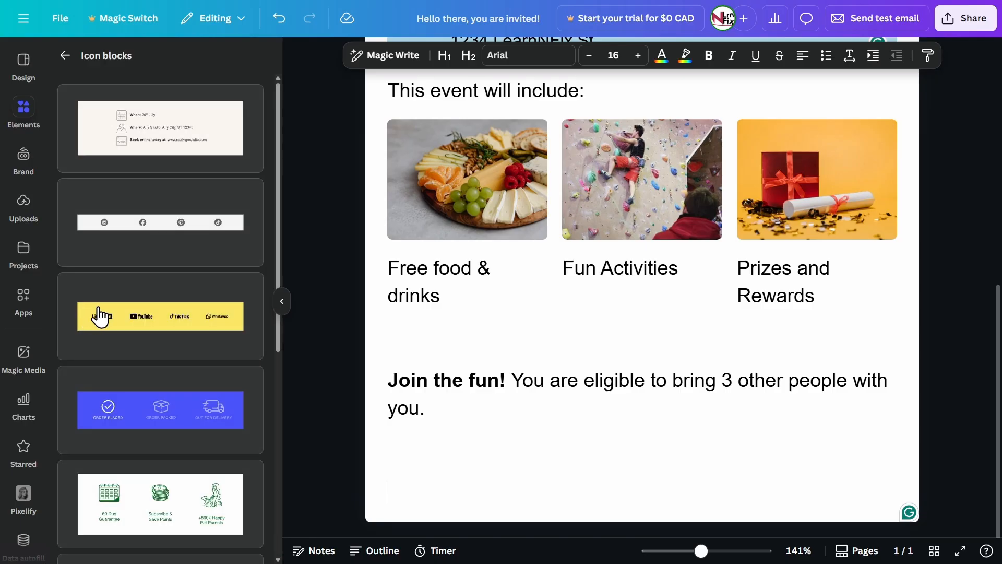
scroll(160, 298, "down", 7)
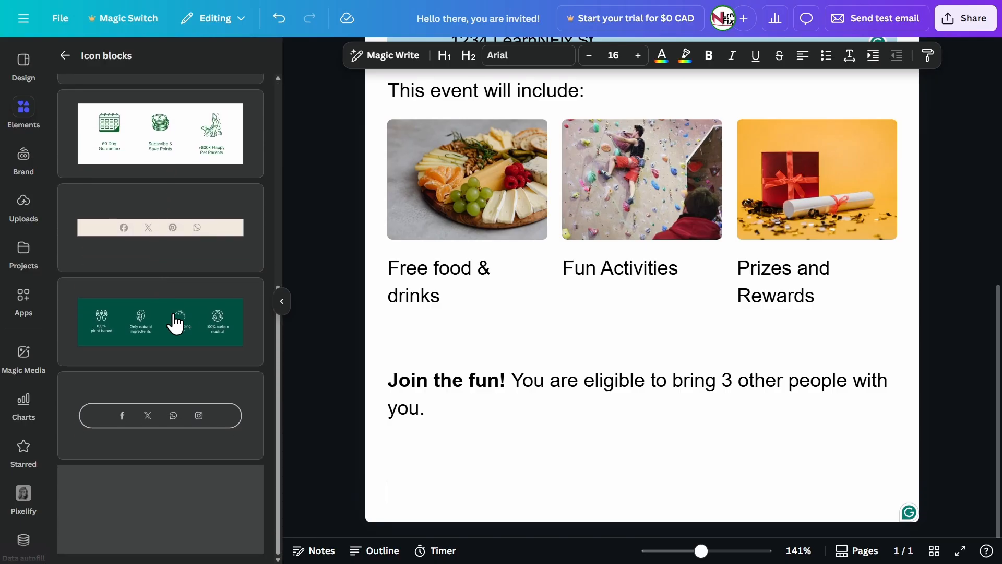
scroll(129, 331, "up", 7)
scroll(129, 332, "down", 7)
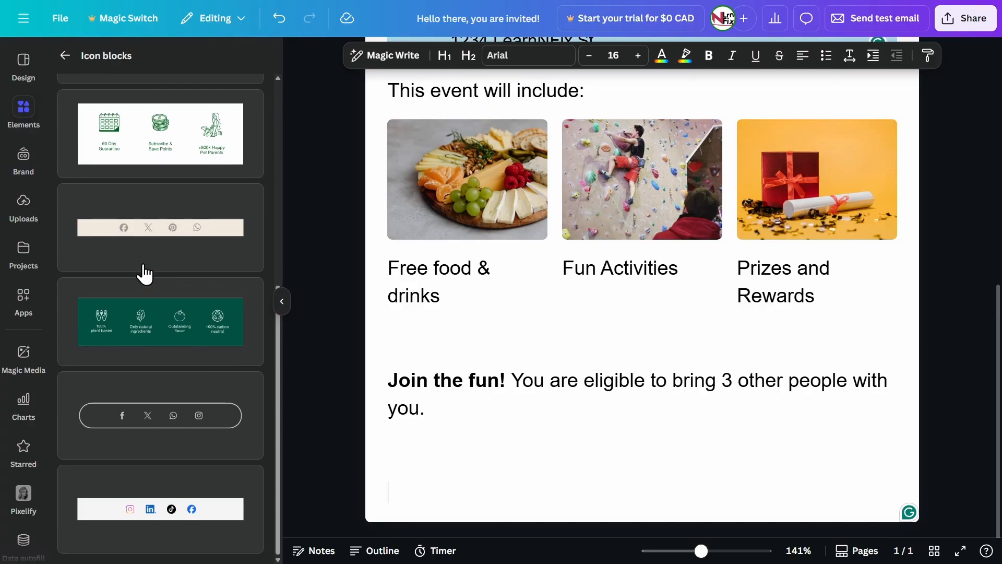
left_click(151, 506)
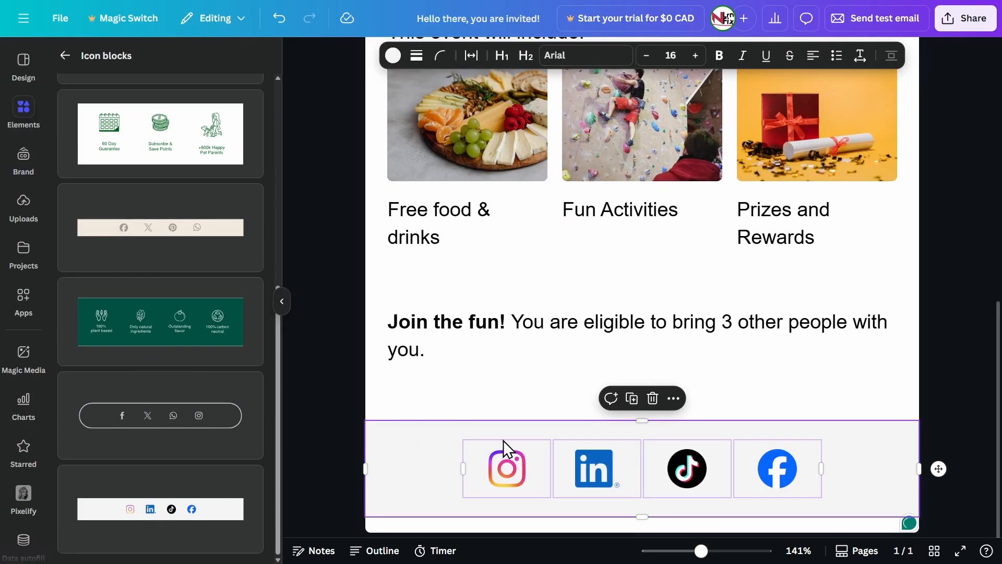
Spread the social icons wider and shorten their block so it sits flush with the email's lower edge.
left_click_drag(461, 468, 402, 466)
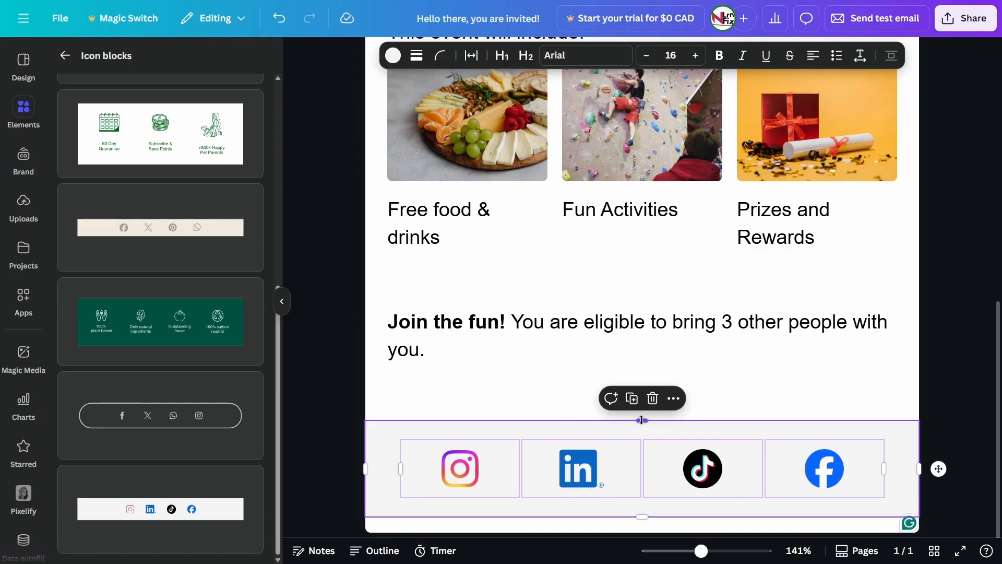
left_click_drag(641, 420, 637, 463)
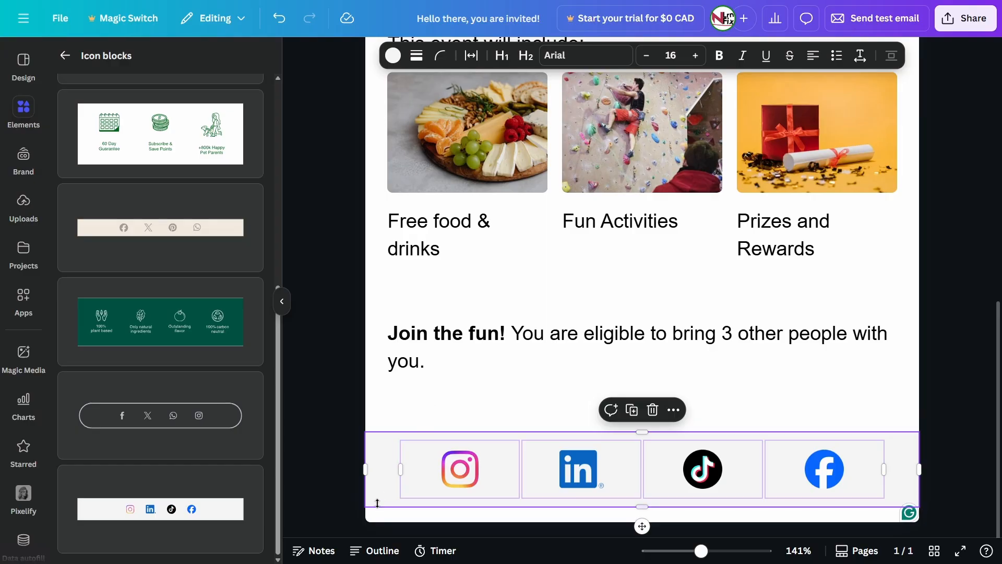
right_click(388, 479)
left_click(424, 478)
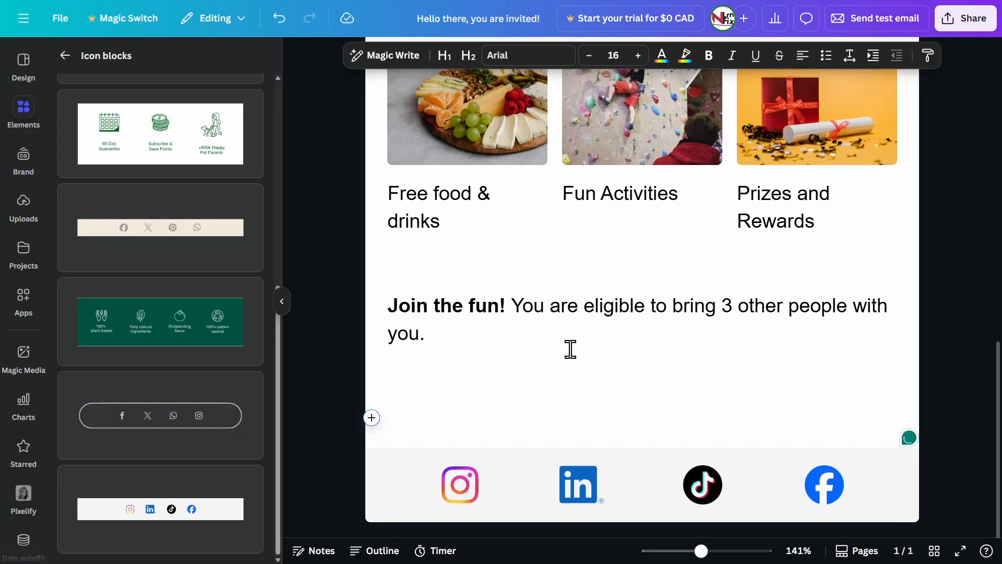
Link the Instagram icon to instagram.com.
left_click(449, 471)
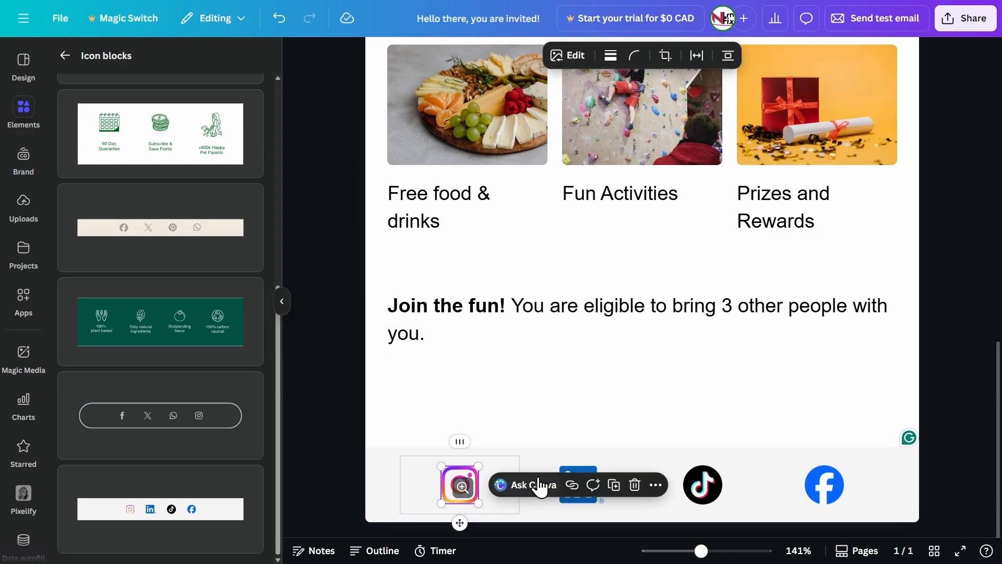
left_click(572, 485)
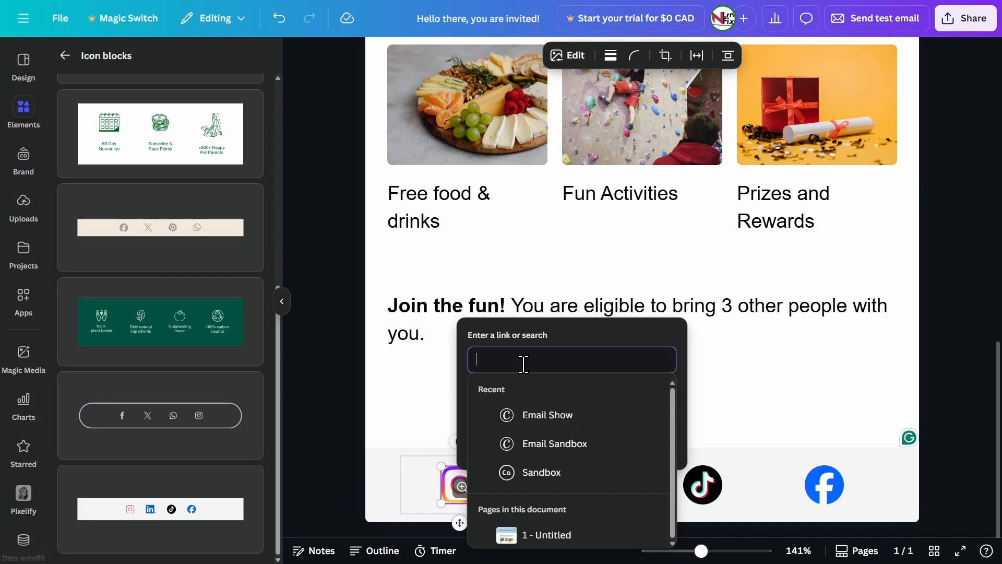
type("instagram.com")
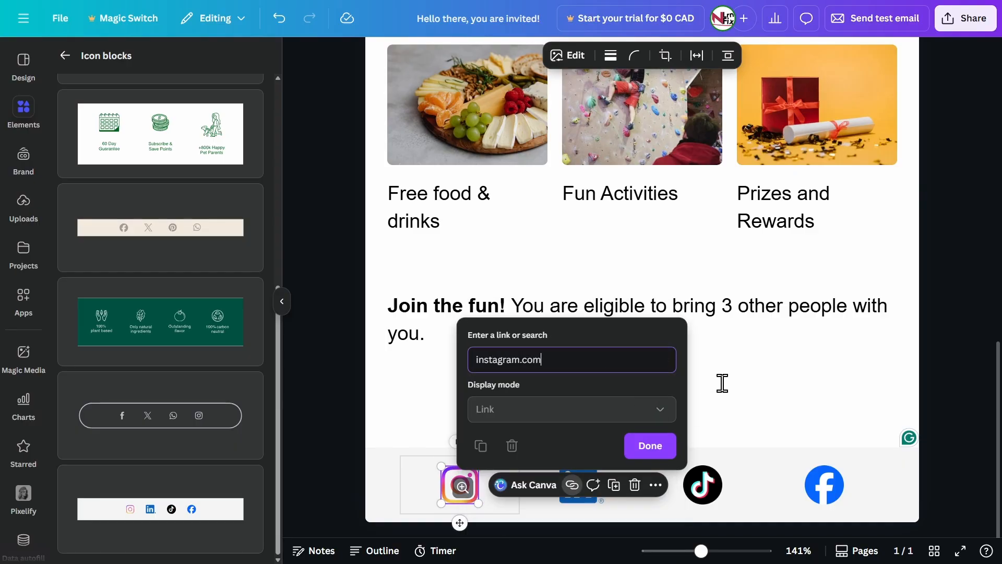
left_click(650, 446)
Link the LinkedIn icon to linkedin.com.
left_click(576, 467)
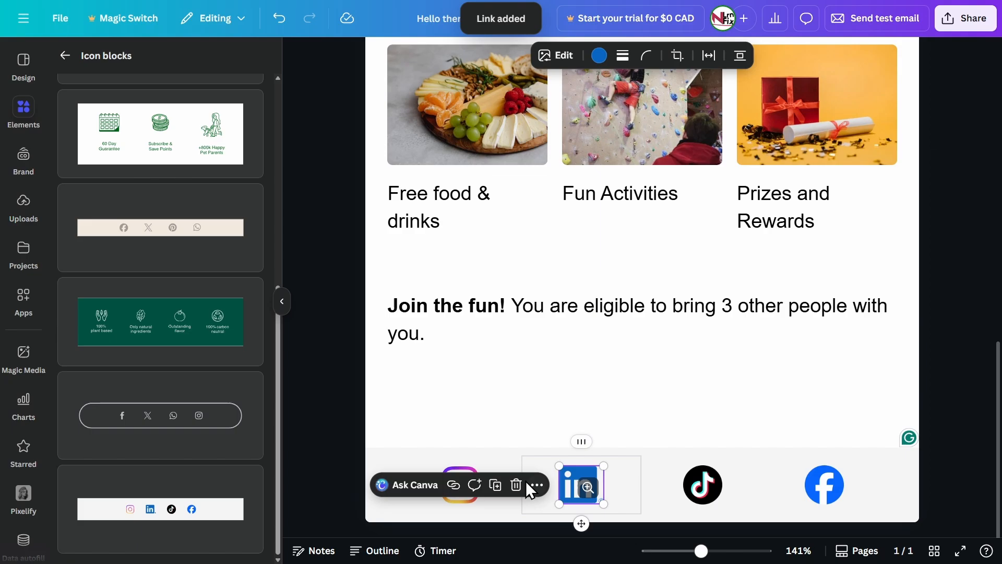
left_click(453, 485)
type("linkedin.com")
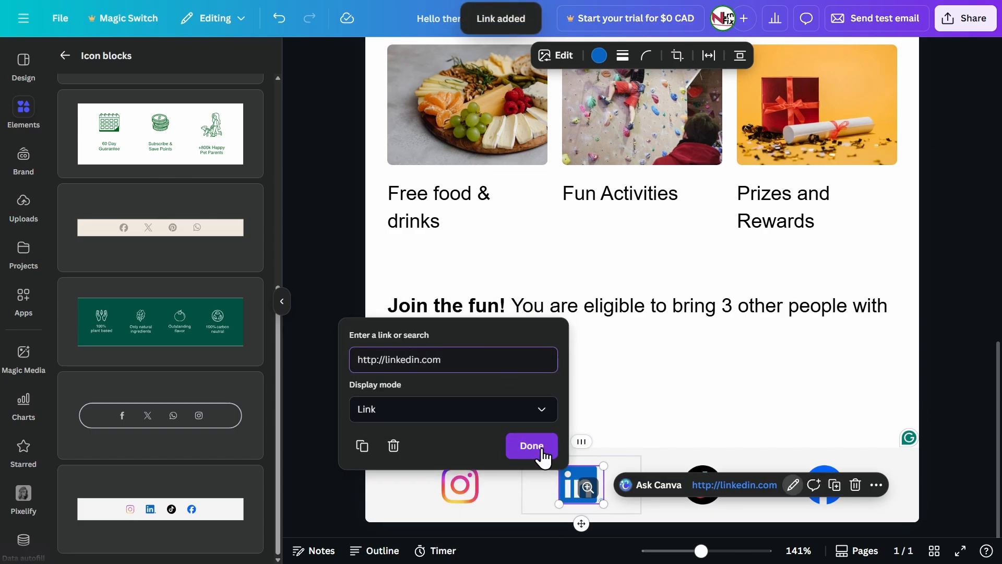
left_click(535, 446)
Link the TikTok icon to tiktok.com.
left_click(706, 477)
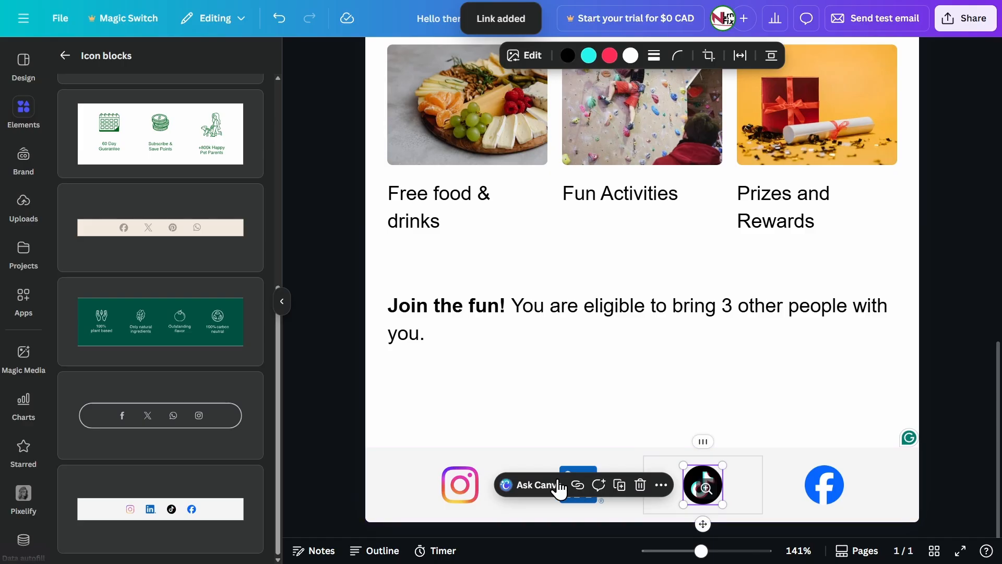
key("ctrl+k")
type("tiktok.com")
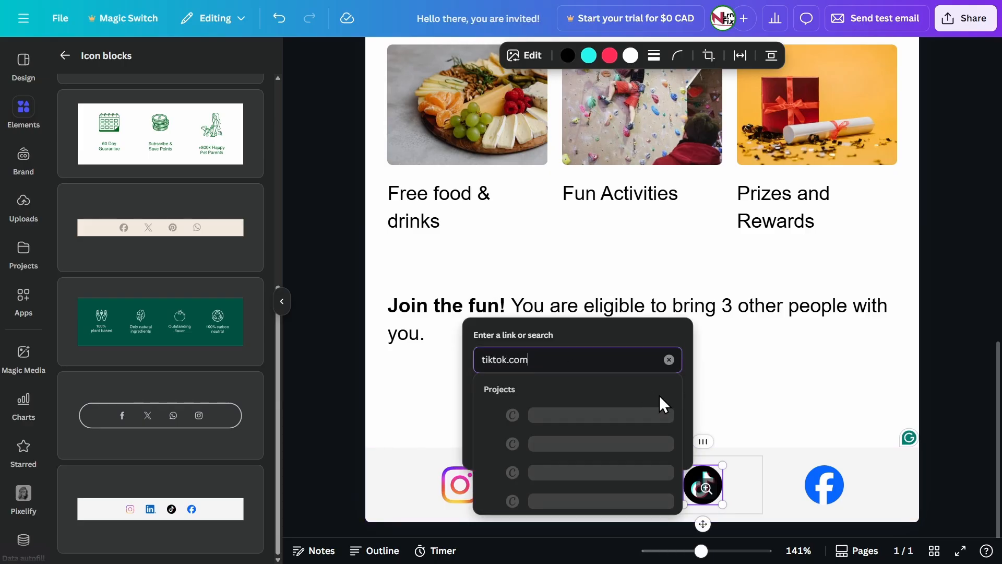
key("Return")
Link the Facebook icon to facebook.com.
left_click(824, 484)
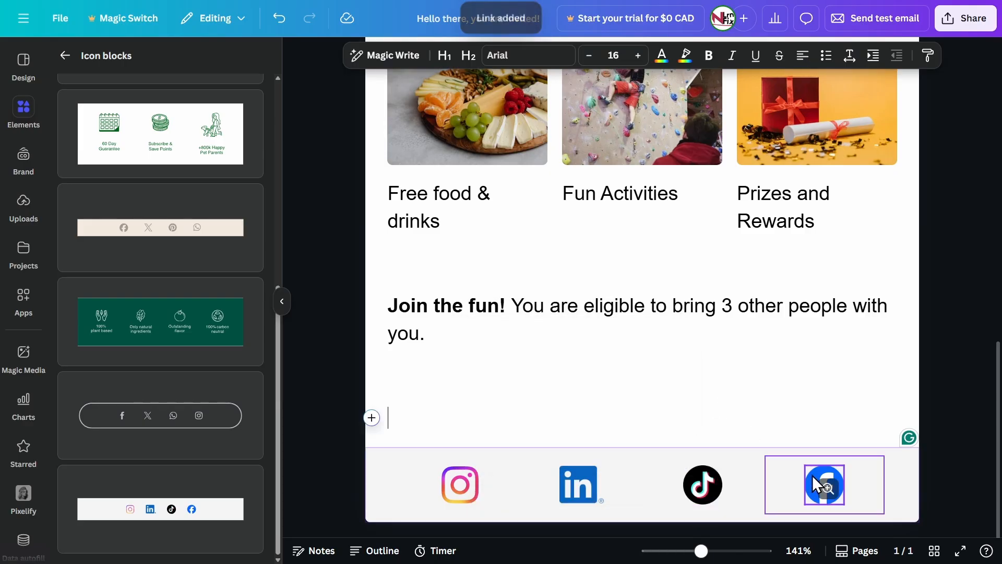
left_click(699, 484)
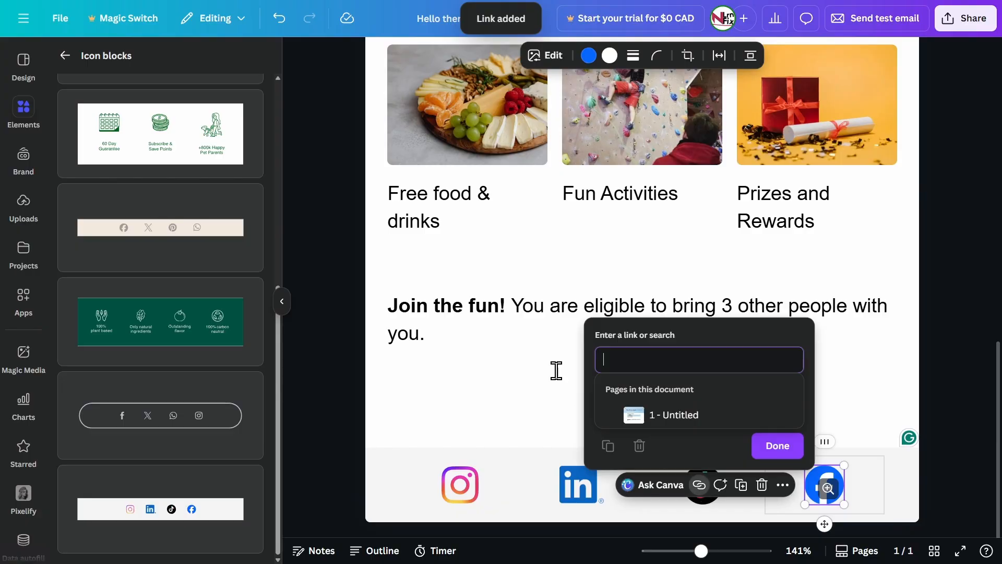
type("facebook.com")
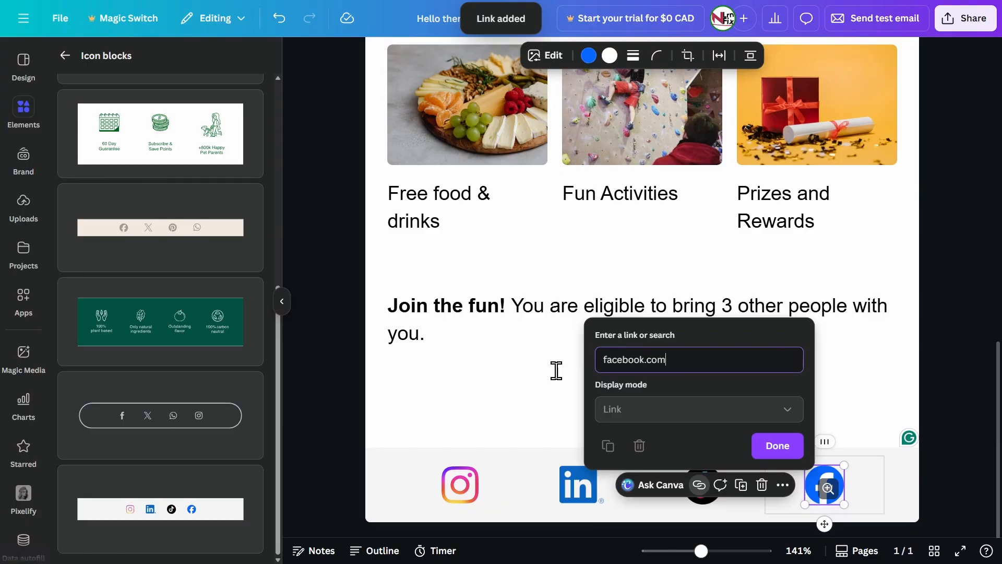
left_click(778, 446)
left_click(787, 390)
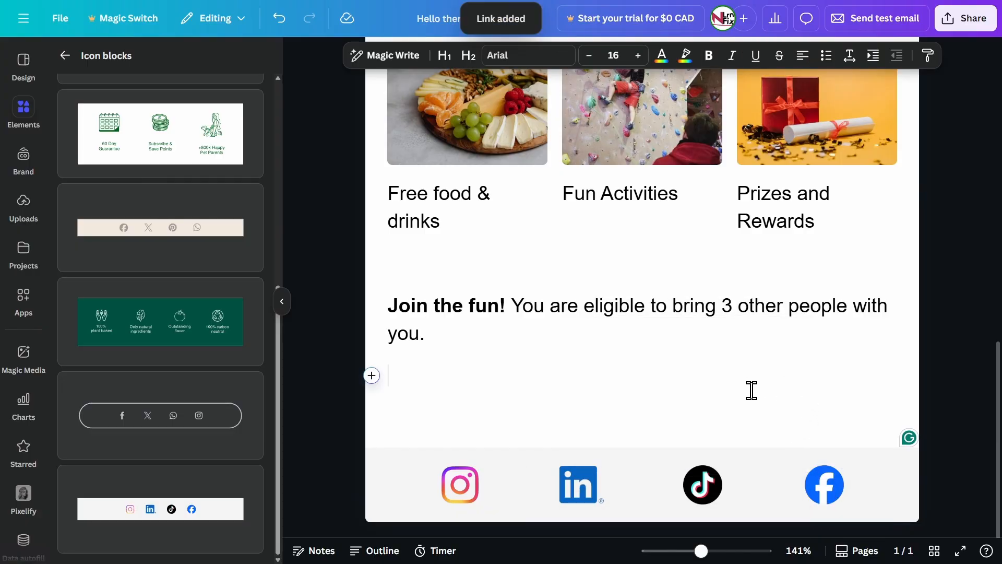
scroll(601, 392, "up", 8)
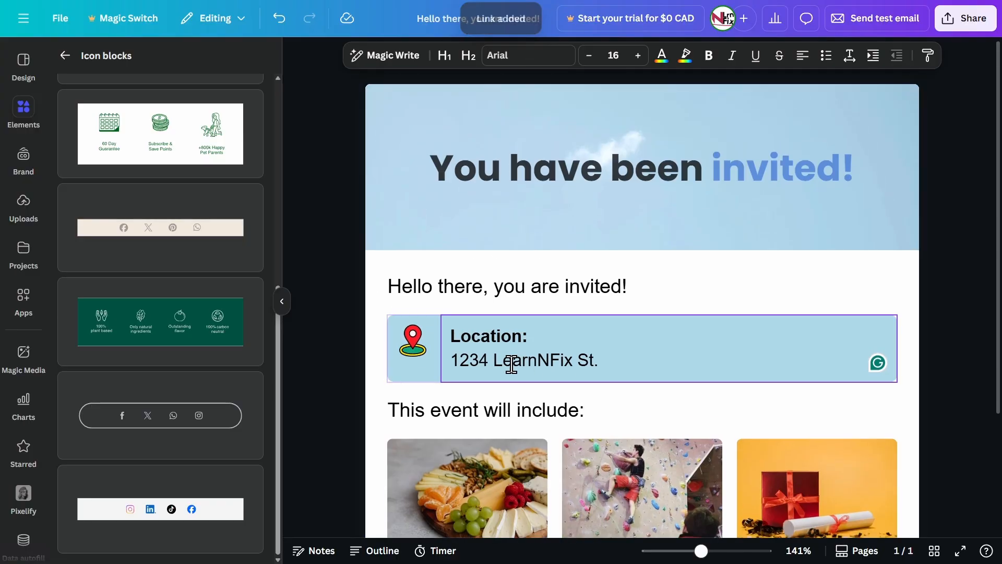
scroll(513, 360, "down", 2)
scroll(514, 357, "up", 2)
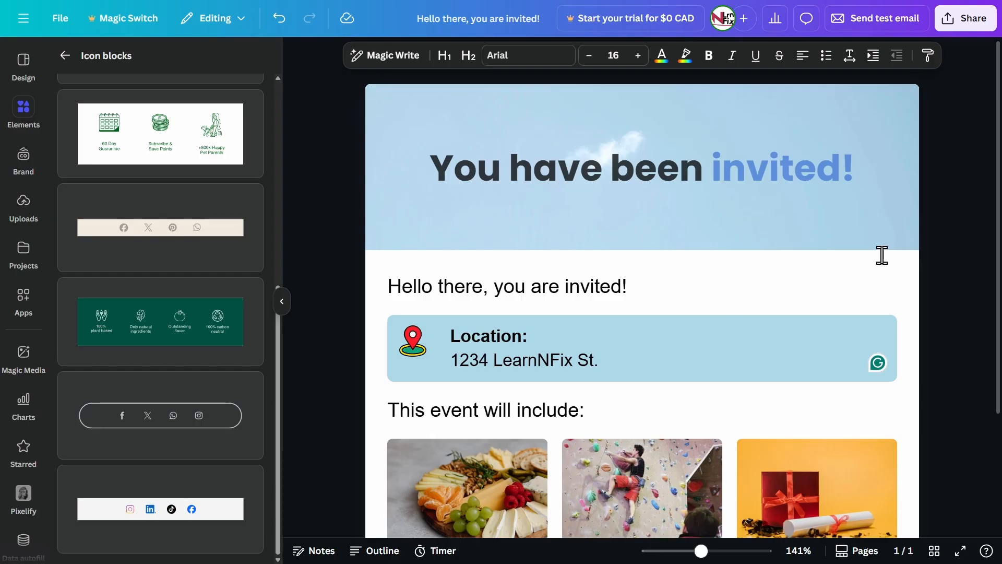
Export the finished invitation design to the connected Gmail account.
left_click(986, 29)
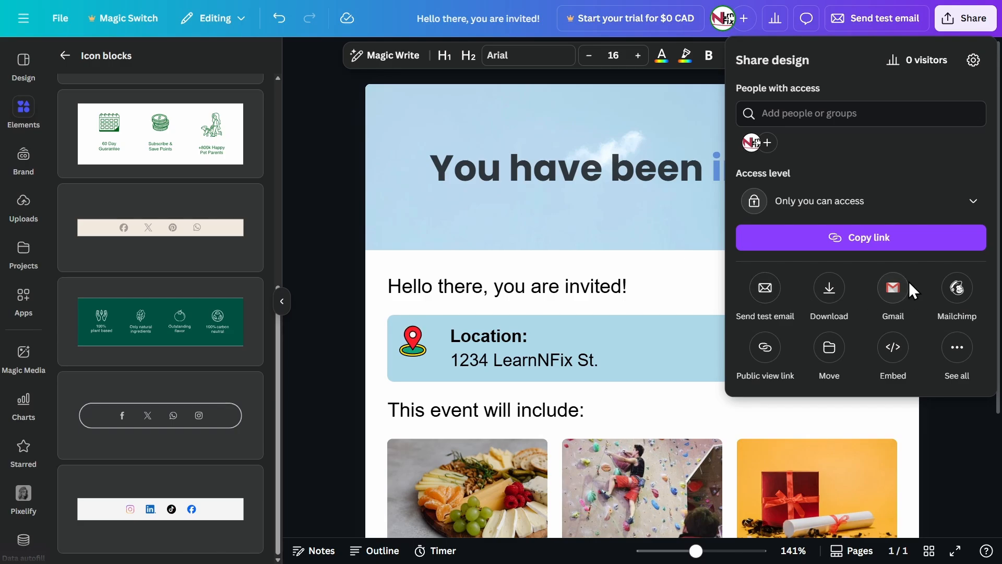
left_click(895, 288)
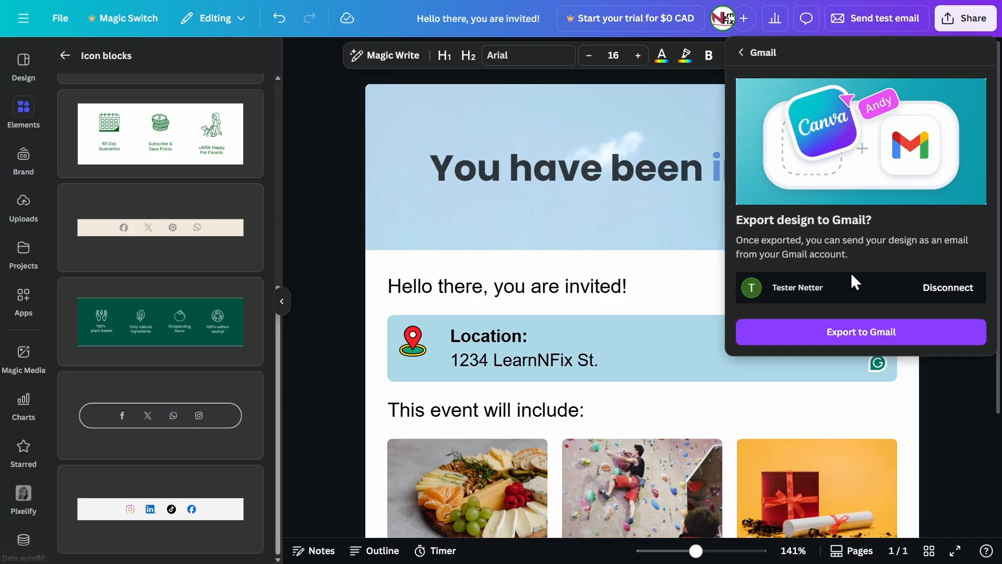
left_click(868, 334)
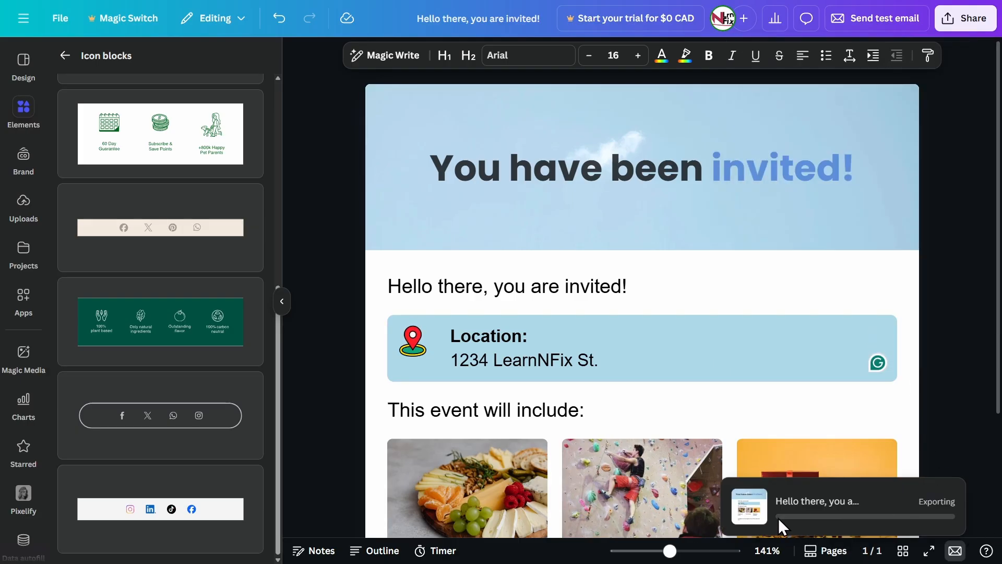
scroll(913, 380, "down", 5)
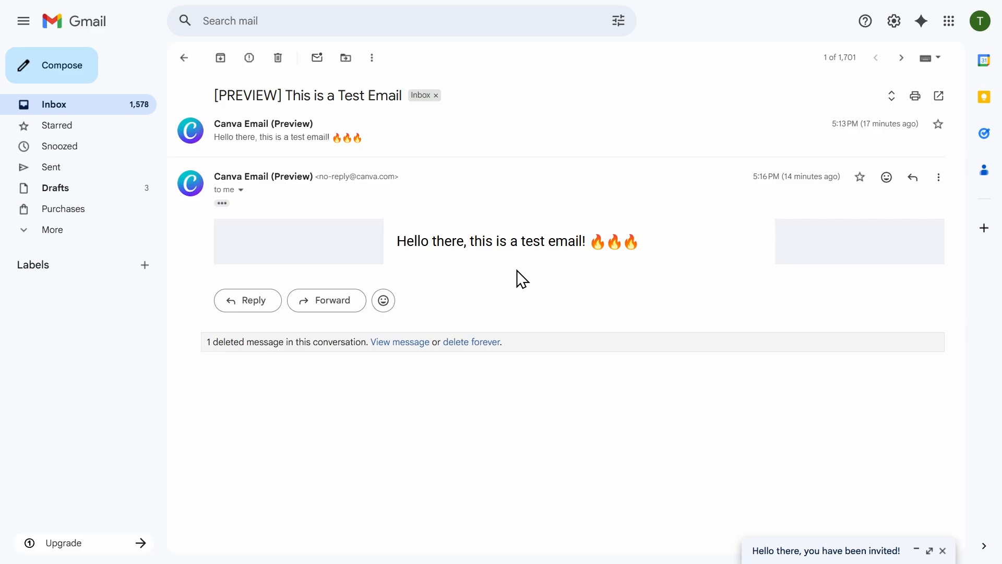
In Gmail, open the topmost "Hello there, you have been invited!" draft and review its layout from banner to footer.
left_click(184, 58)
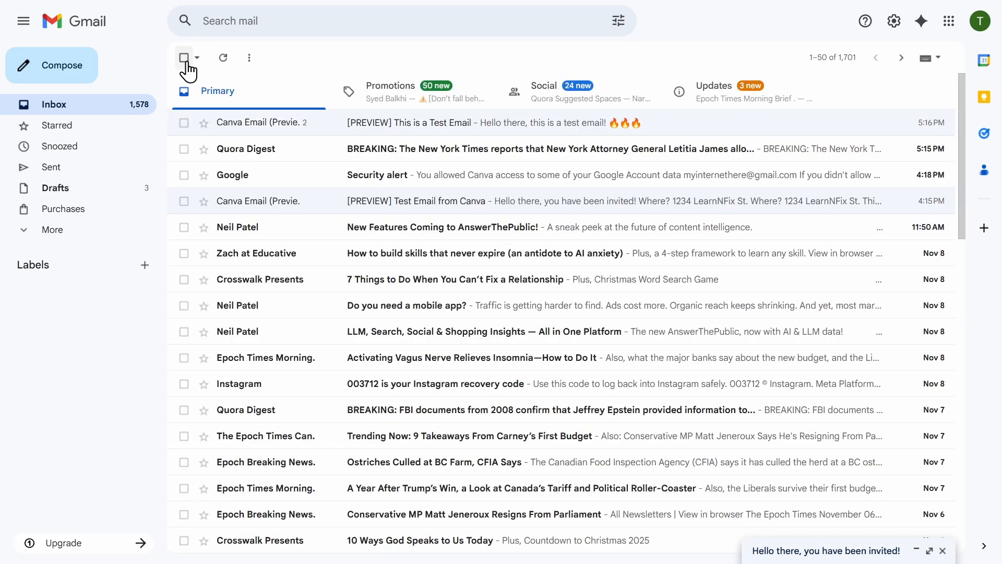
left_click(82, 190)
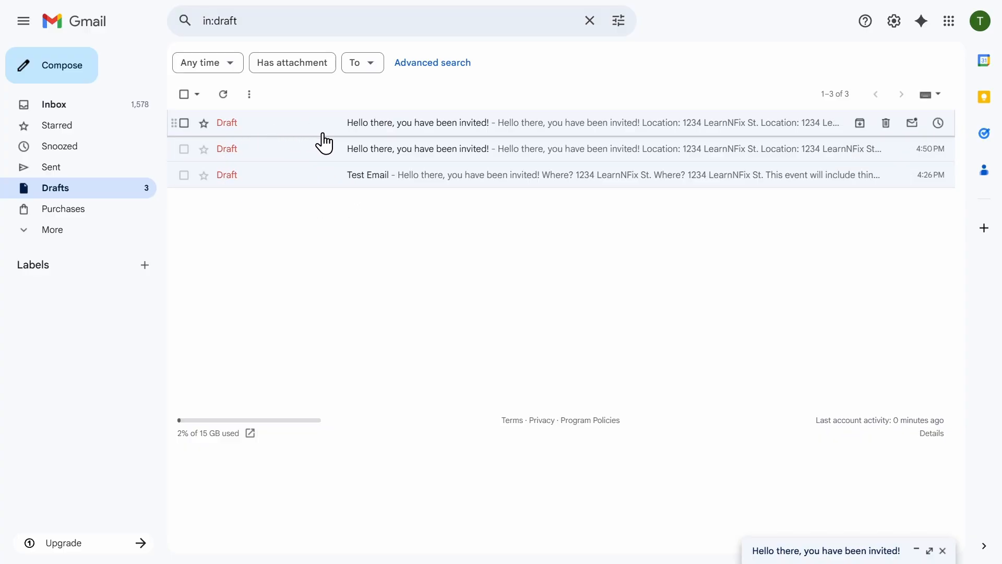
left_click(373, 130)
scroll(741, 298, "down", 1)
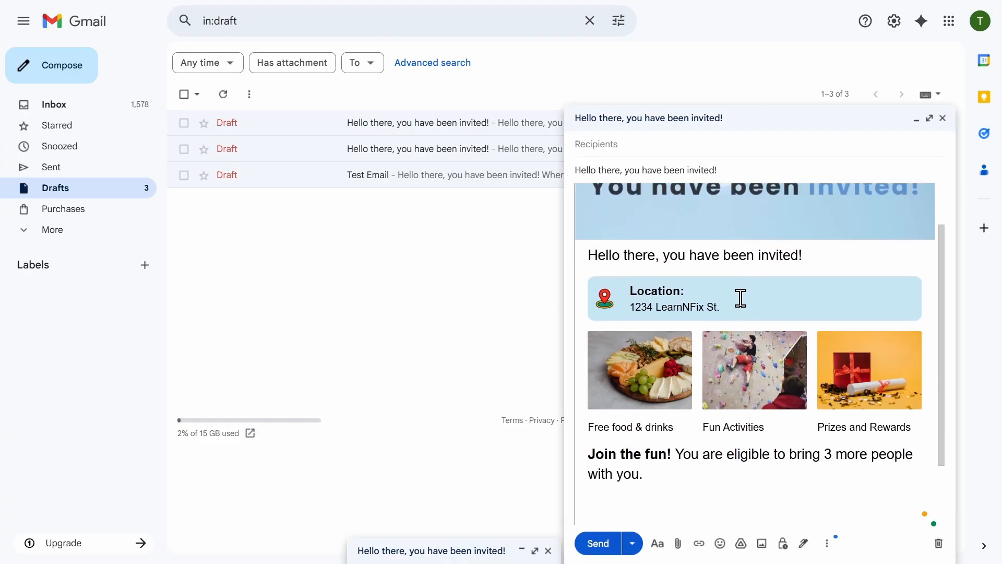
scroll(582, 292, "down", 2)
scroll(752, 386, "up", 1)
scroll(763, 391, "down", 1)
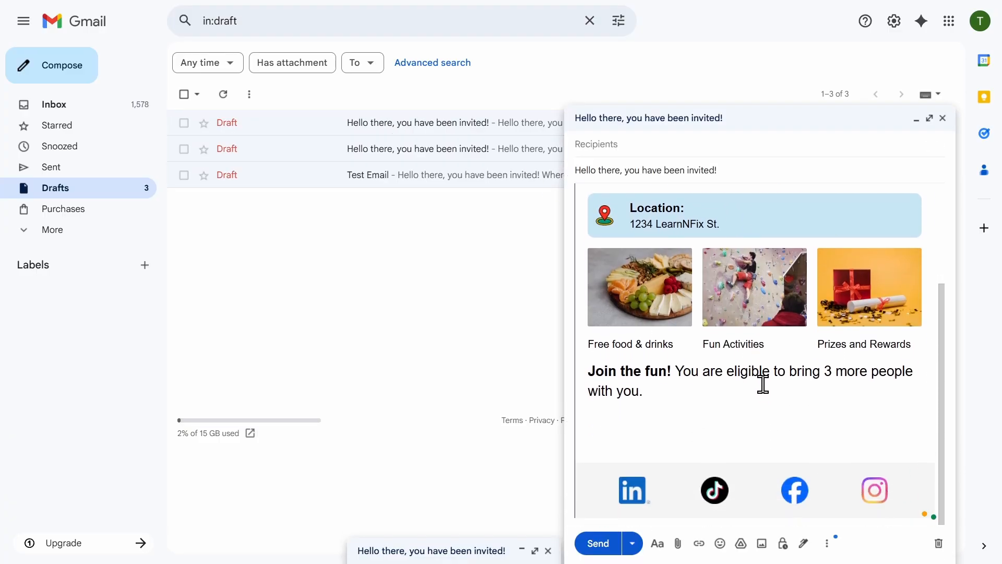
scroll(762, 381, "up", 3)
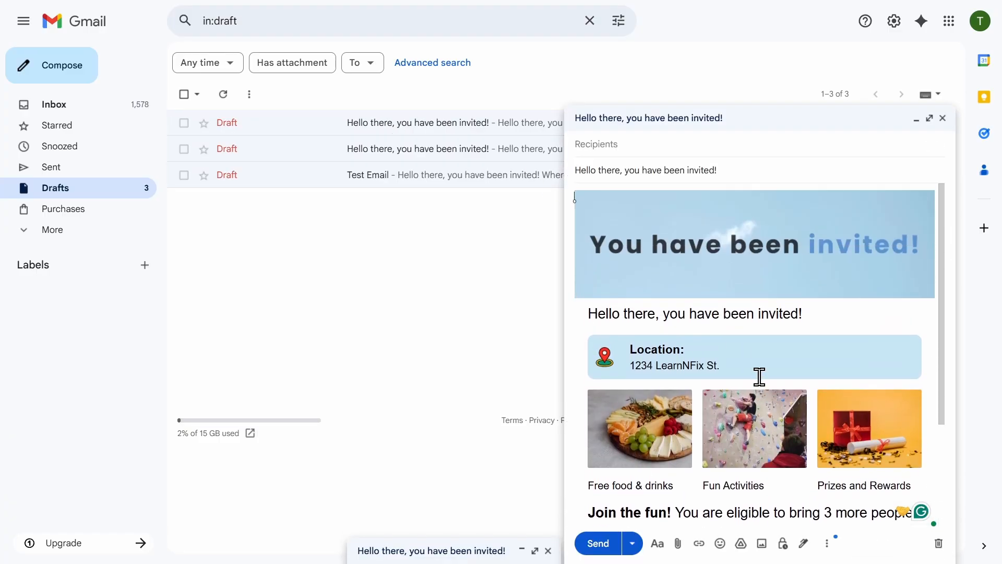
Check that the greeting line, the location text and the climbing photo can be selected individually in the draft.
left_click_drag(815, 317, 645, 320)
left_click(645, 322)
left_click(817, 315)
scroll(812, 316, "down", 2)
left_click_drag(721, 261, 633, 244)
left_click(666, 259)
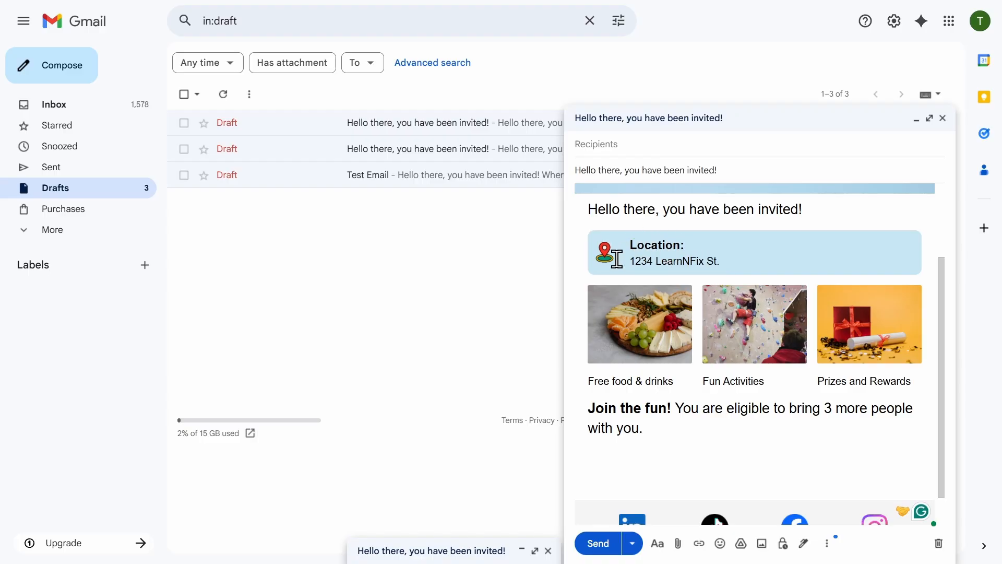
scroll(639, 269, "down", 1)
left_click(711, 301)
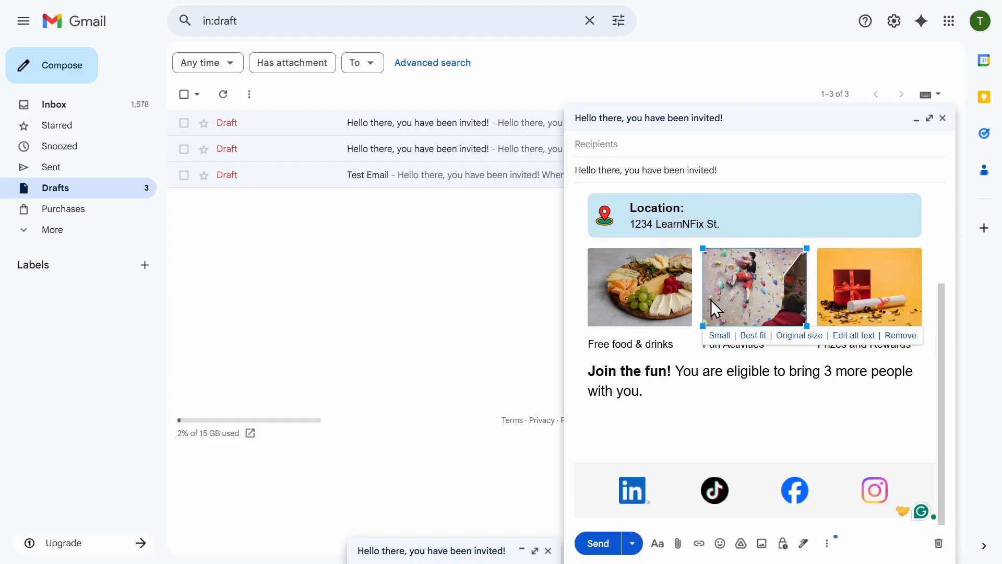
Check the links attached to the LinkedIn and TikTok icons in the draft's footer.
left_click(634, 493)
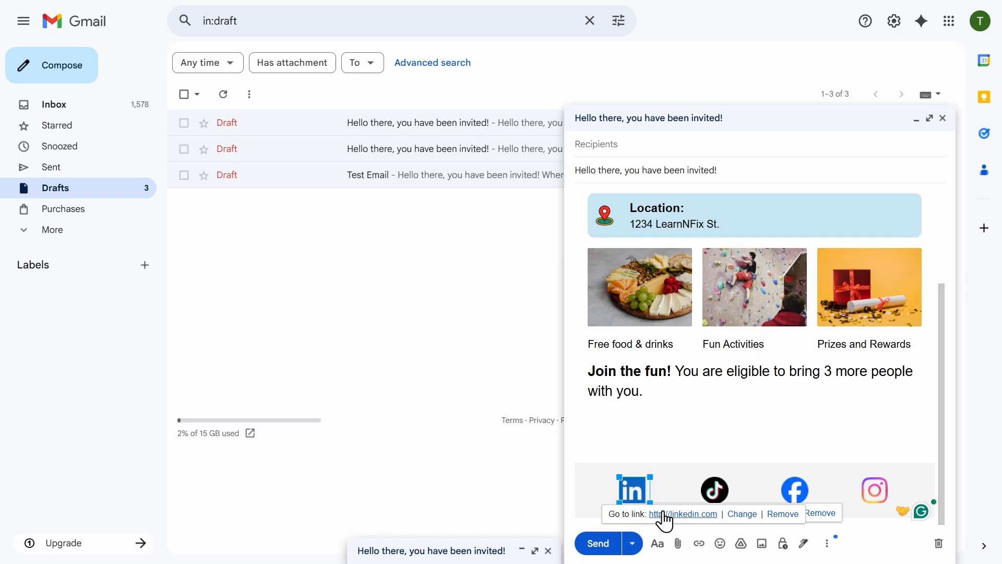
left_click(719, 490)
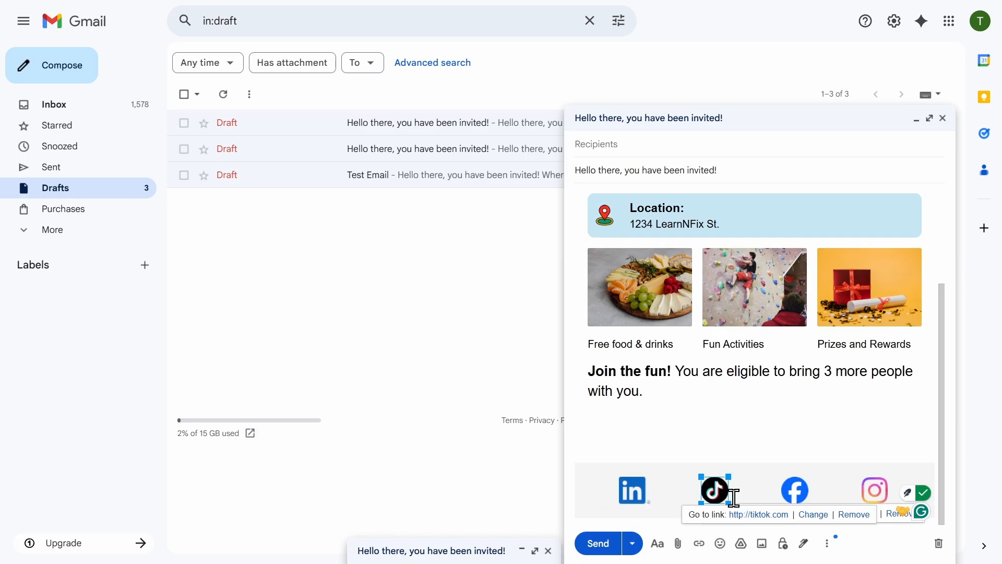
left_click(662, 404)
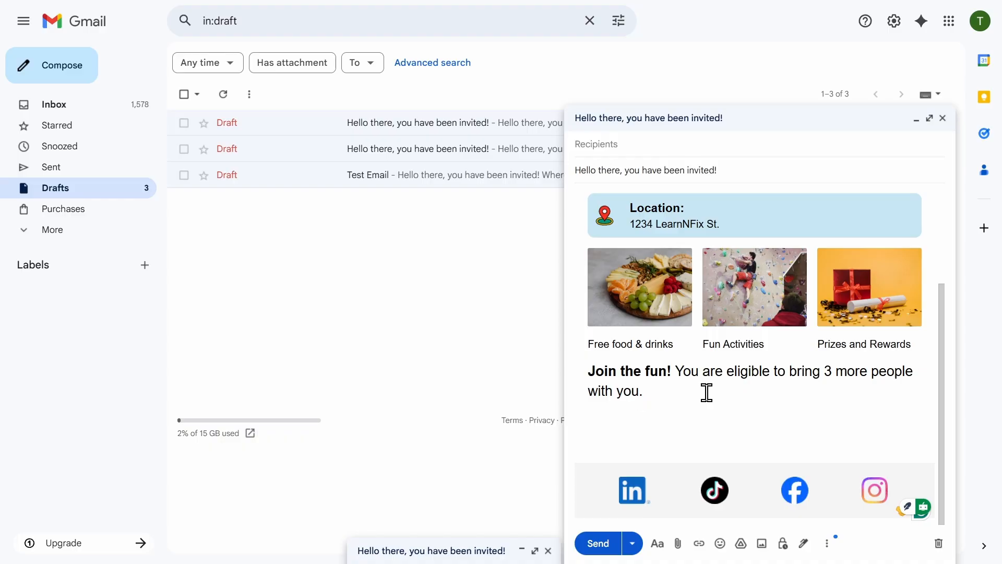
scroll(707, 392, "up", 3)
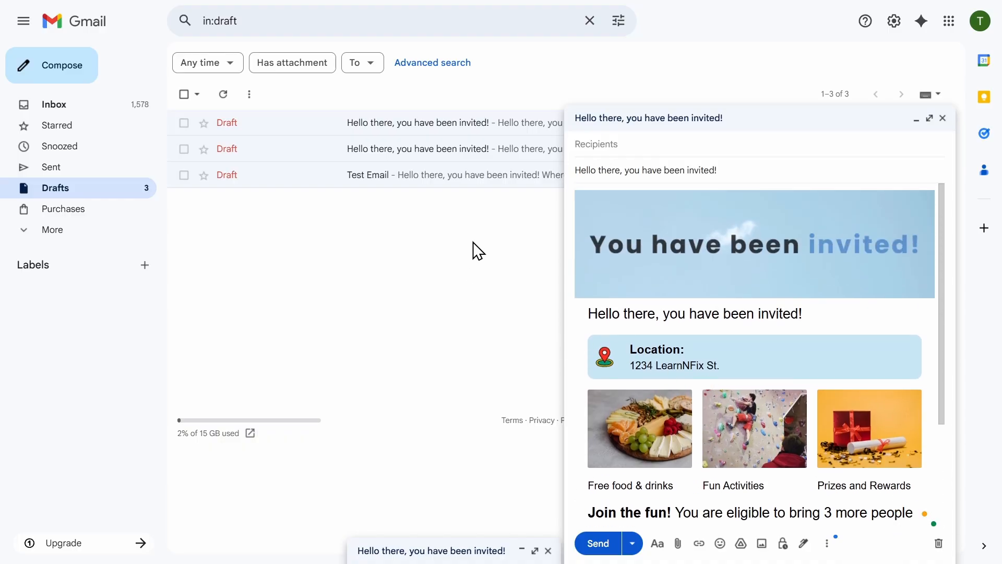